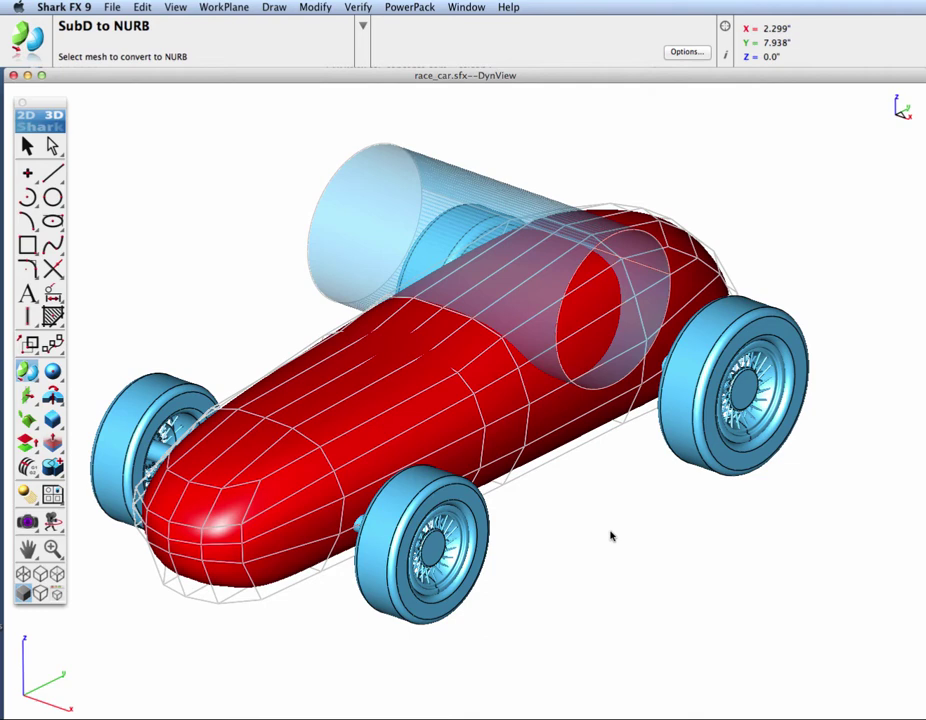
Step: Move the car body's mesh about 7.3 inches in the negative X direction, clear of the wheels and cylinder
left_click(27, 146)
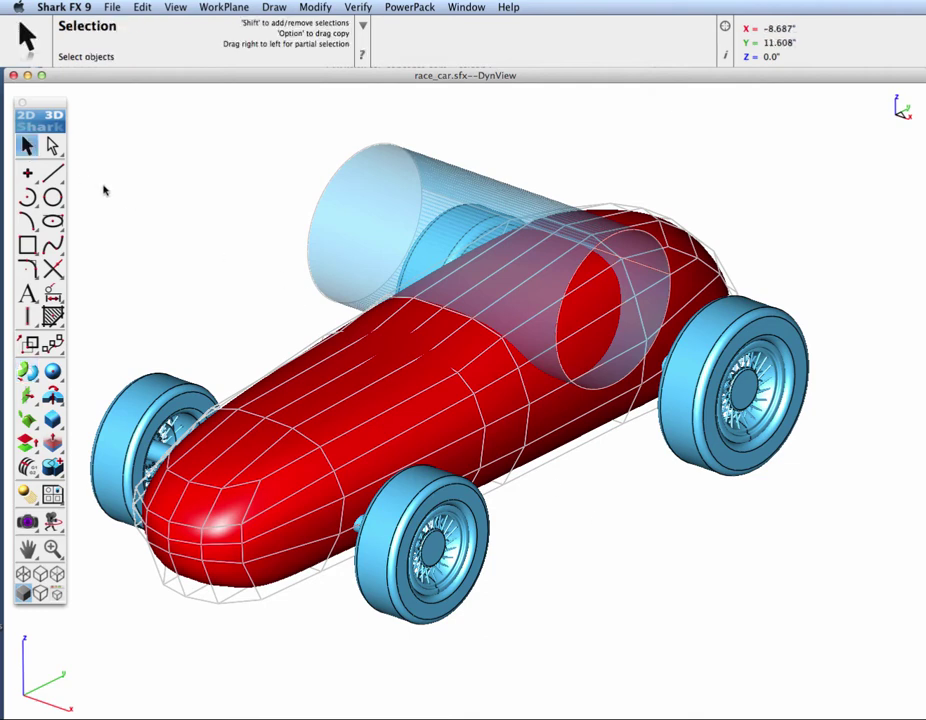
scroll(265, 258, "down", 2)
left_click(399, 364)
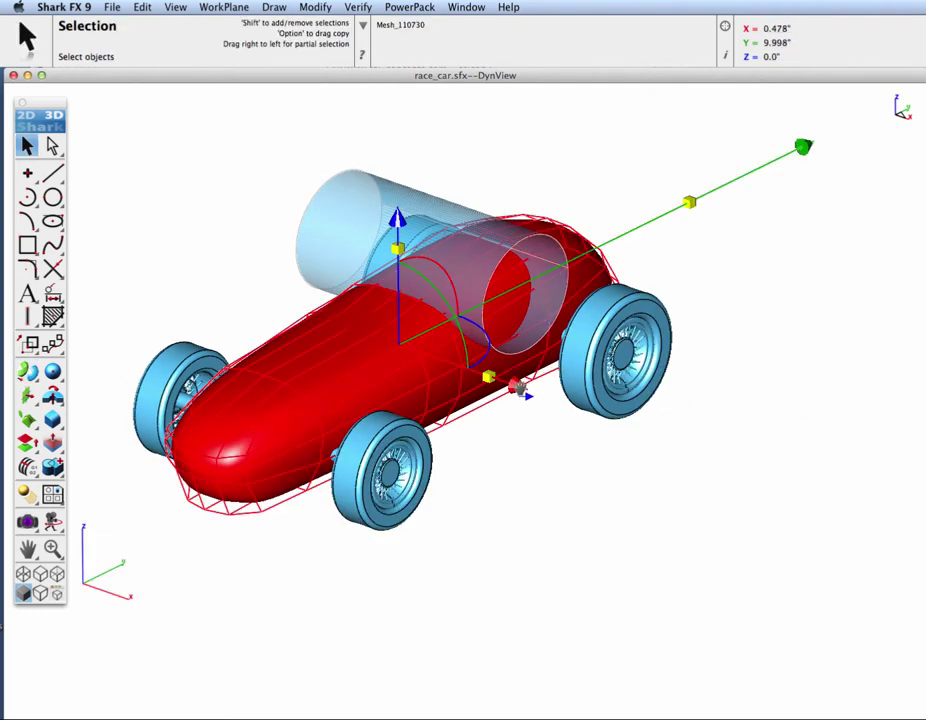
left_click_drag(398, 354, 164, 268)
key("super+f")
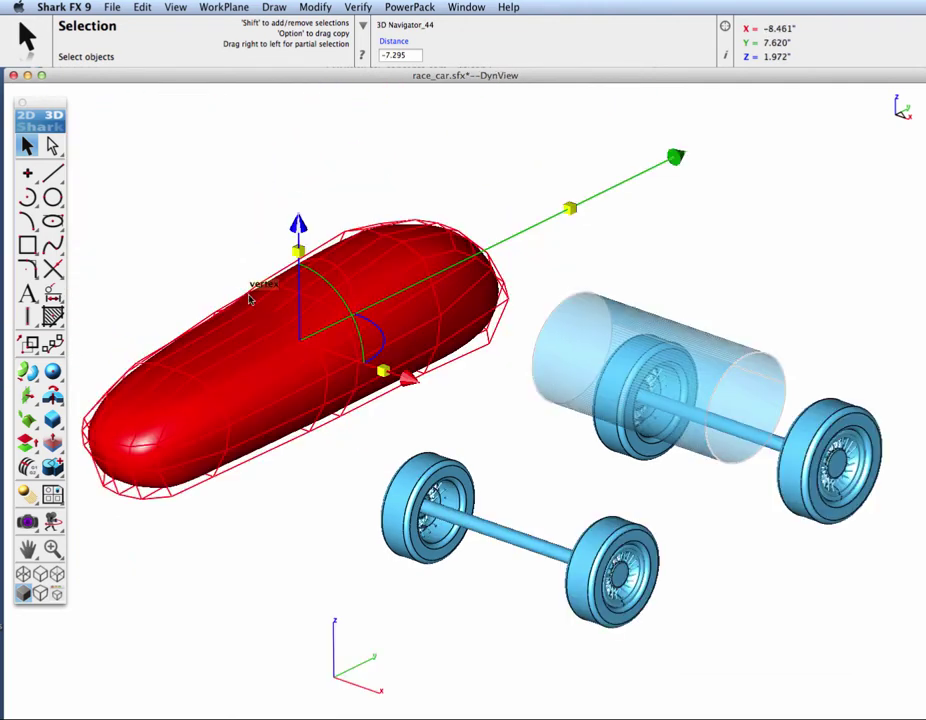
Step: Convert the body mesh to a NURB solid with Auto Repair and Make Associative enabled, leaving Pre Validate and Convert Quads off
left_click(30, 372)
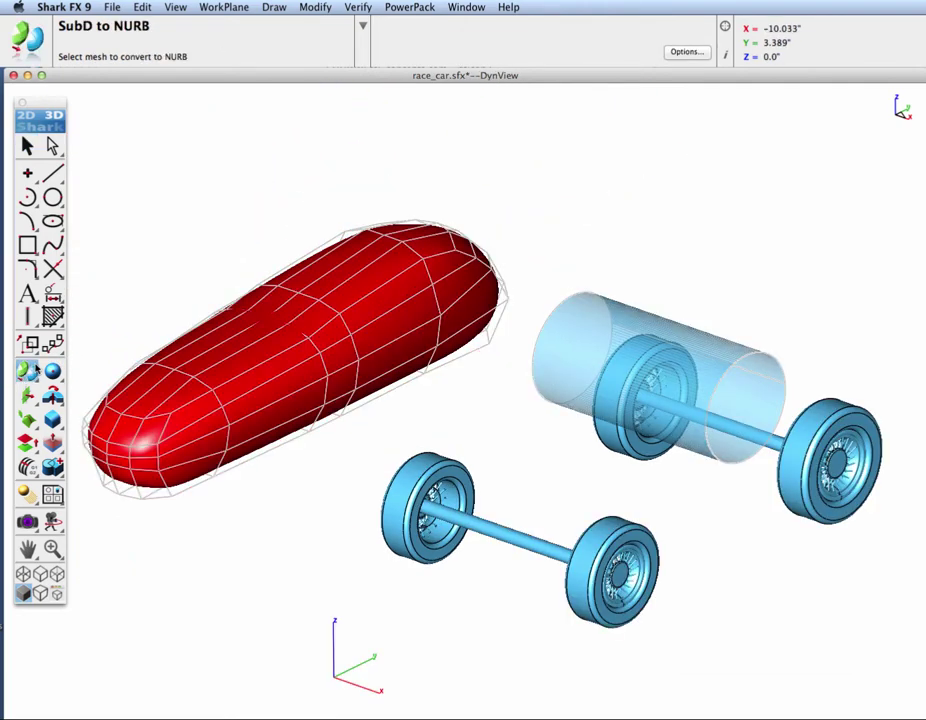
left_click(684, 51)
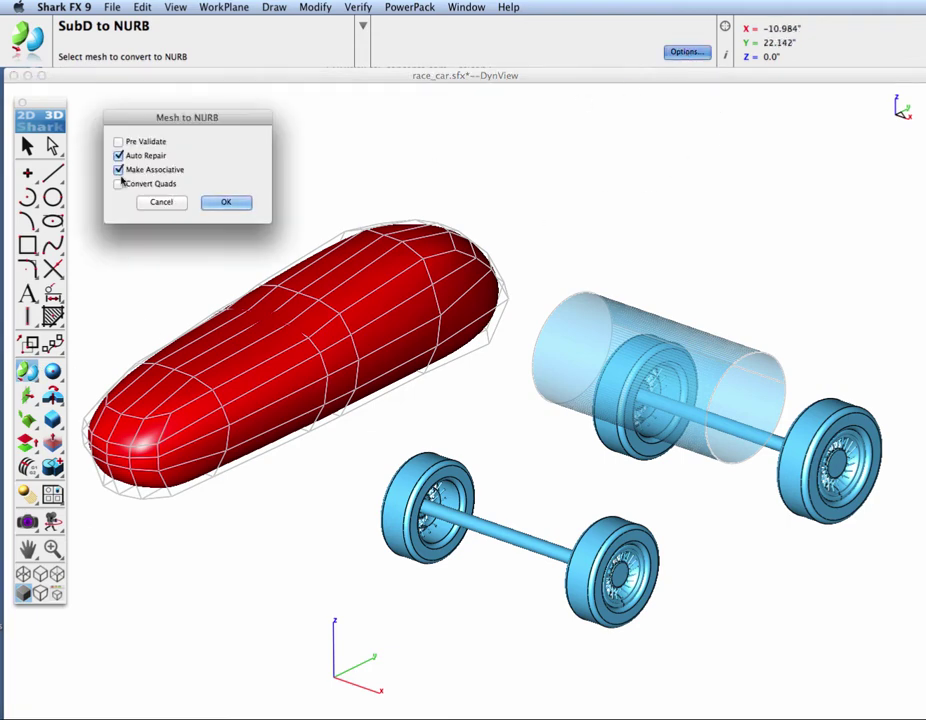
left_click(226, 203)
left_click(322, 301)
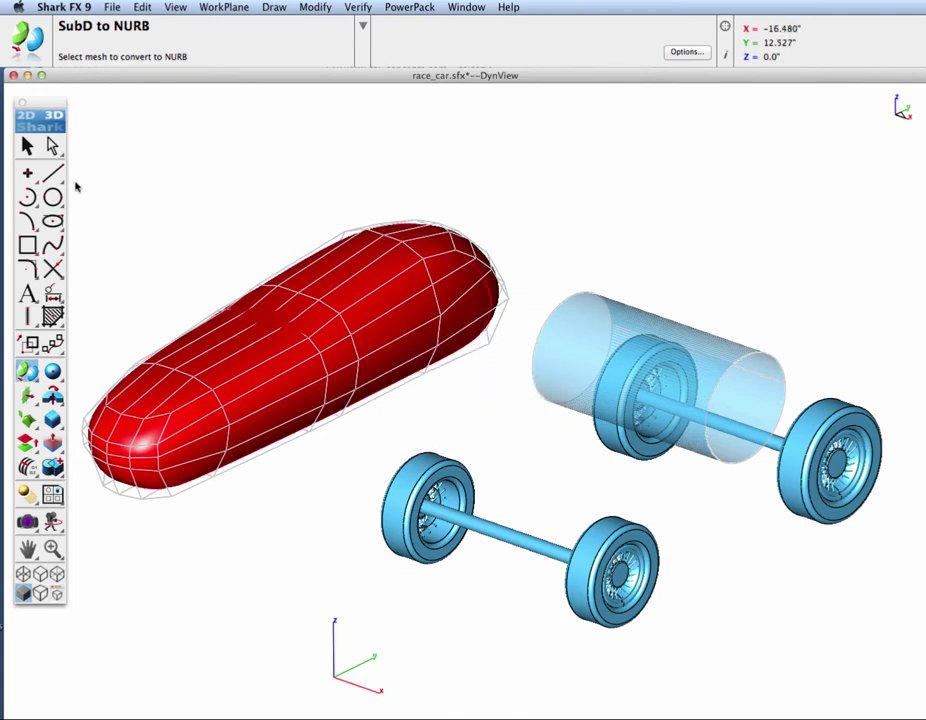
Step: Move the converted body solid about 7.2 inches along positive X back onto the wheels
left_click(27, 146)
left_click(337, 262)
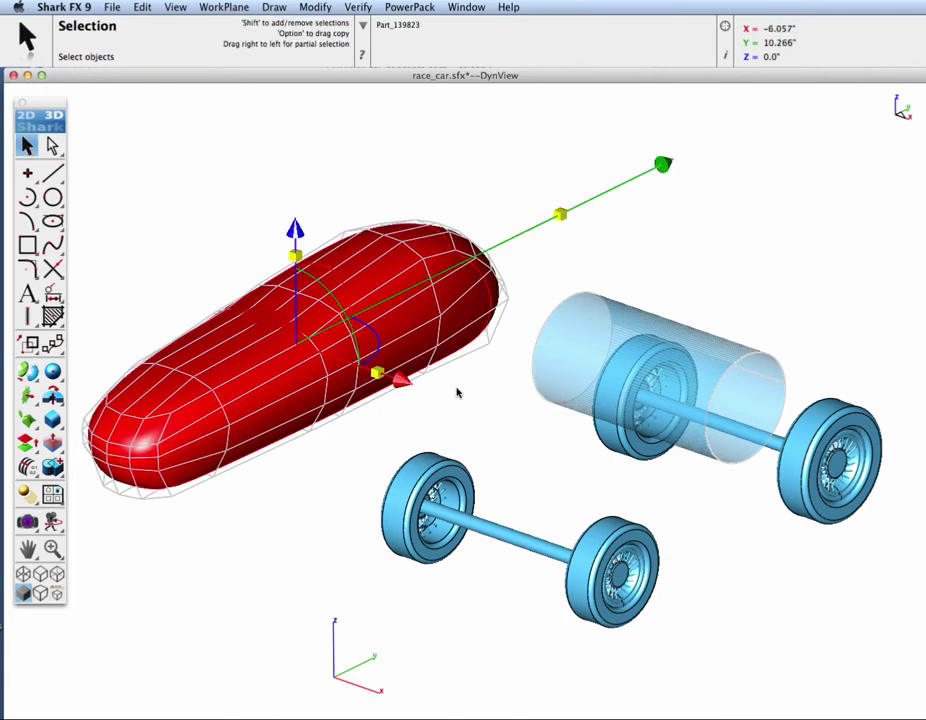
key("super+1")
left_click_drag(334, 210, 525, 219, "alt")
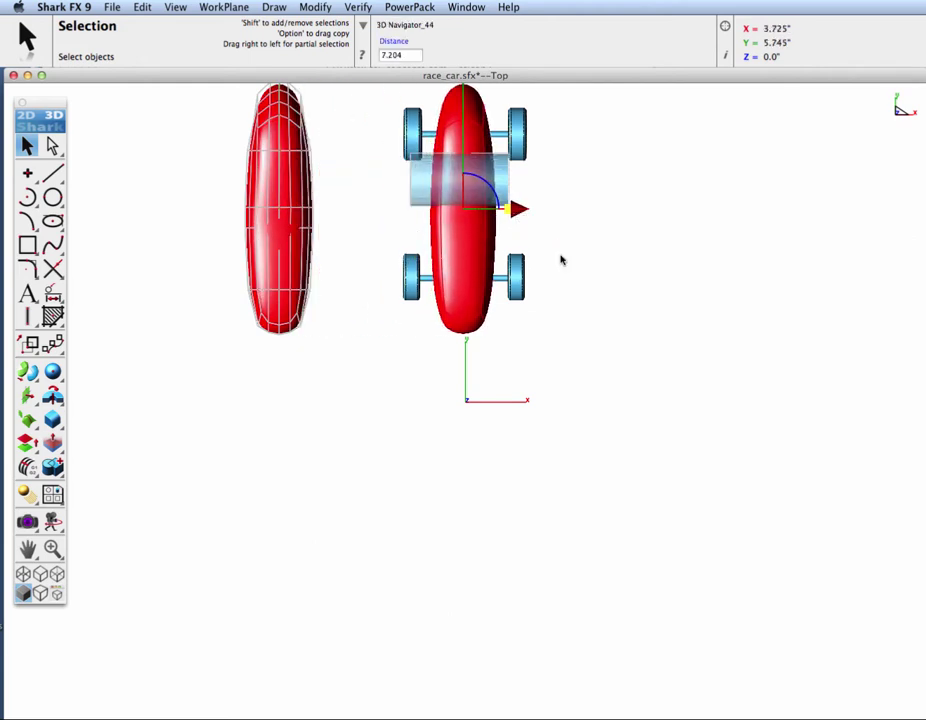
key("super+7")
left_click(494, 275)
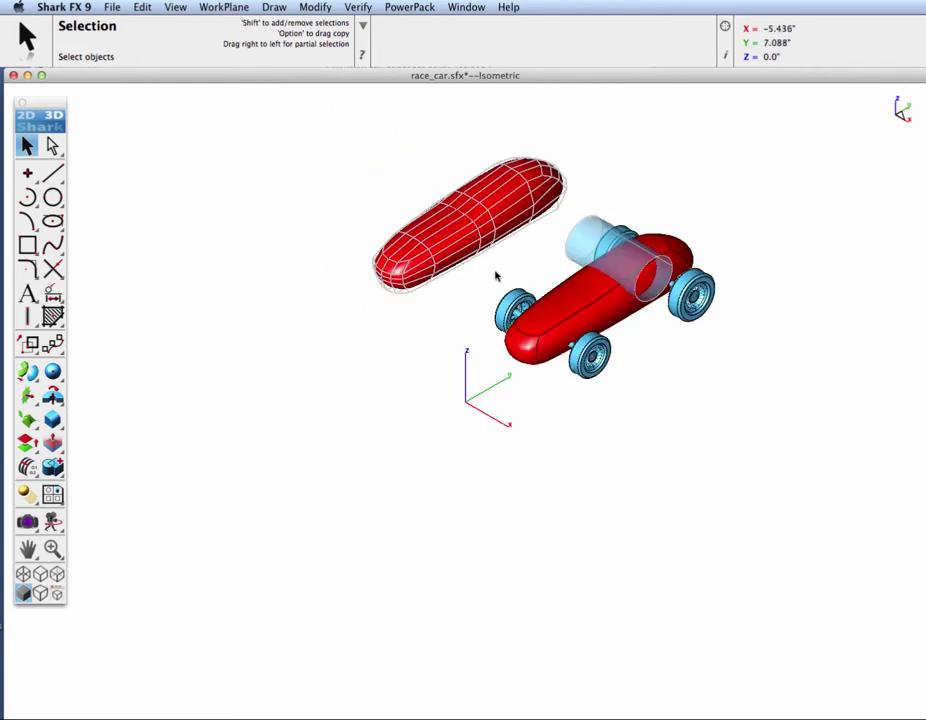
key("super+f")
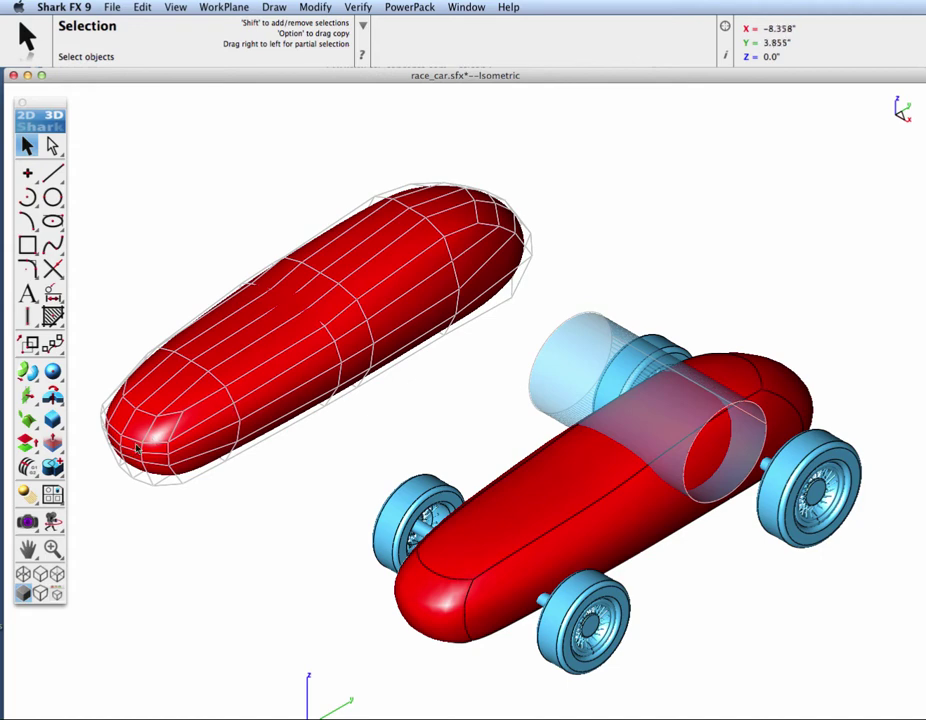
Step: Shell the entire body solid with a 0.1 offset and no open faces
left_click_drag(52, 419, 174, 425)
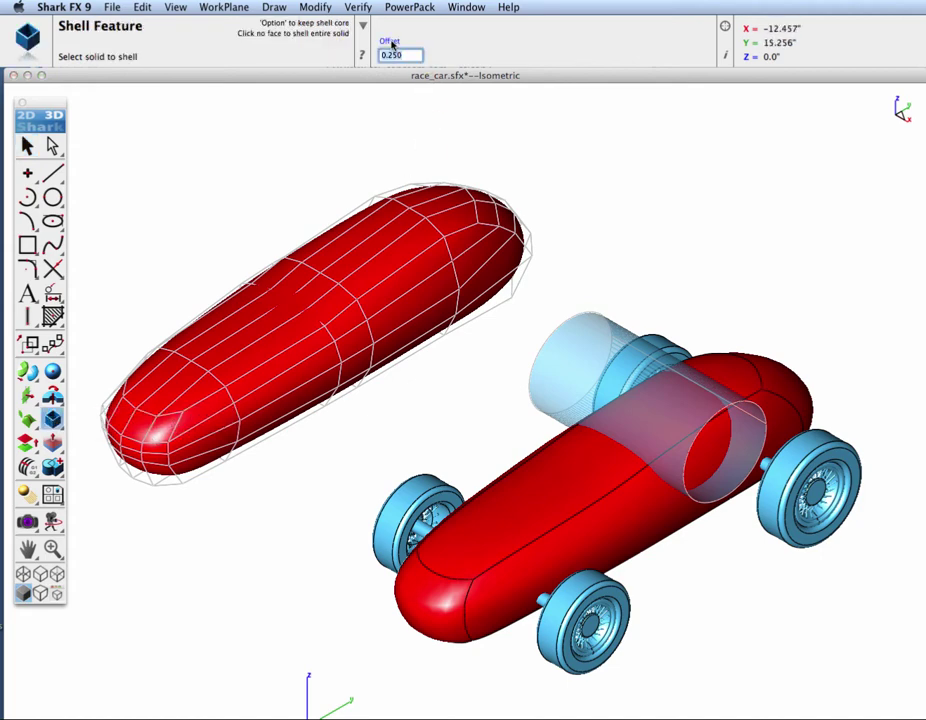
type("0.1")
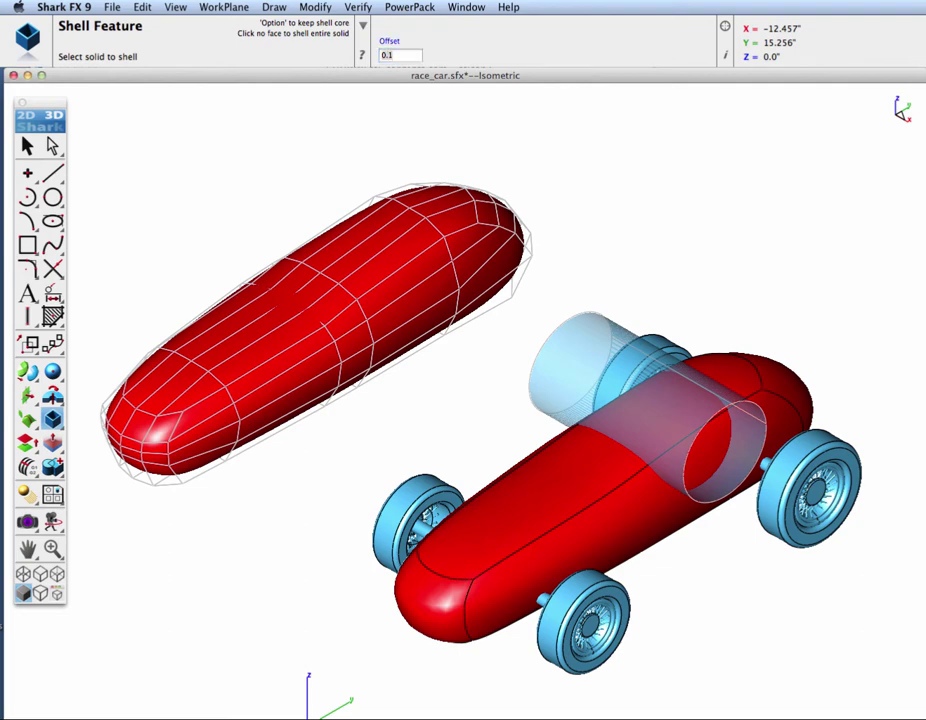
left_click(551, 487)
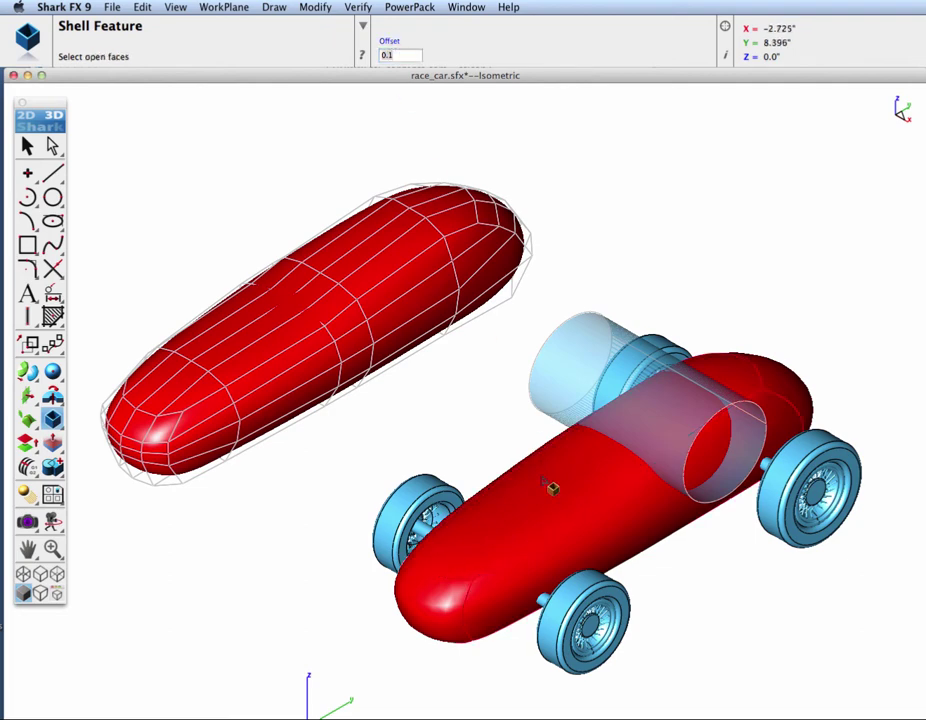
left_click(672, 244)
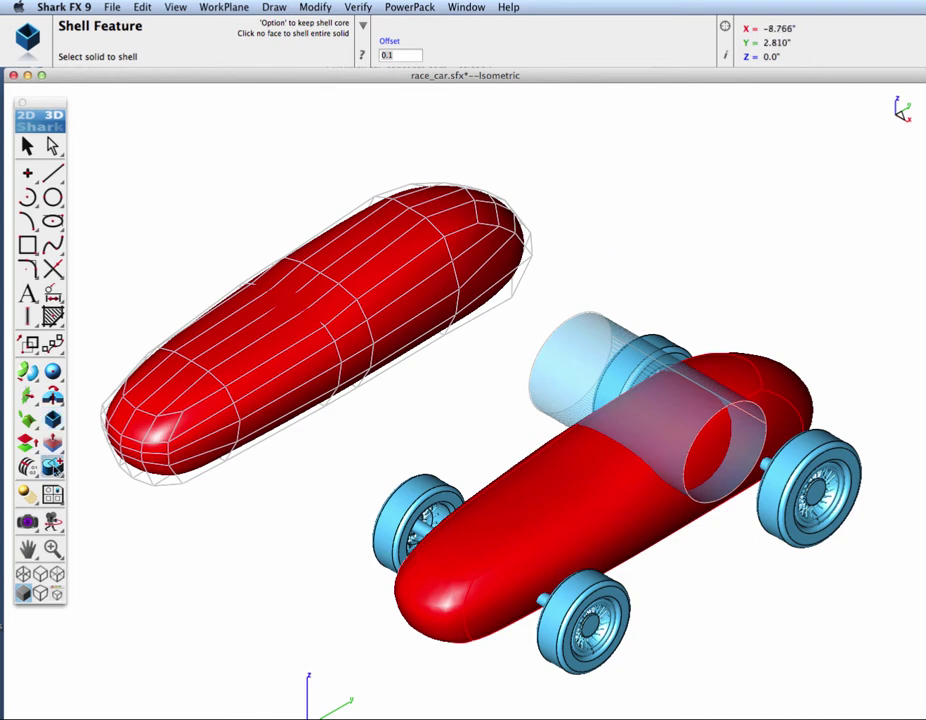
Step: Subtract the transparent cylinder from the shelled body to cut the cockpit opening, using a Radial edge treatment
left_click(56, 465)
left_click(101, 467)
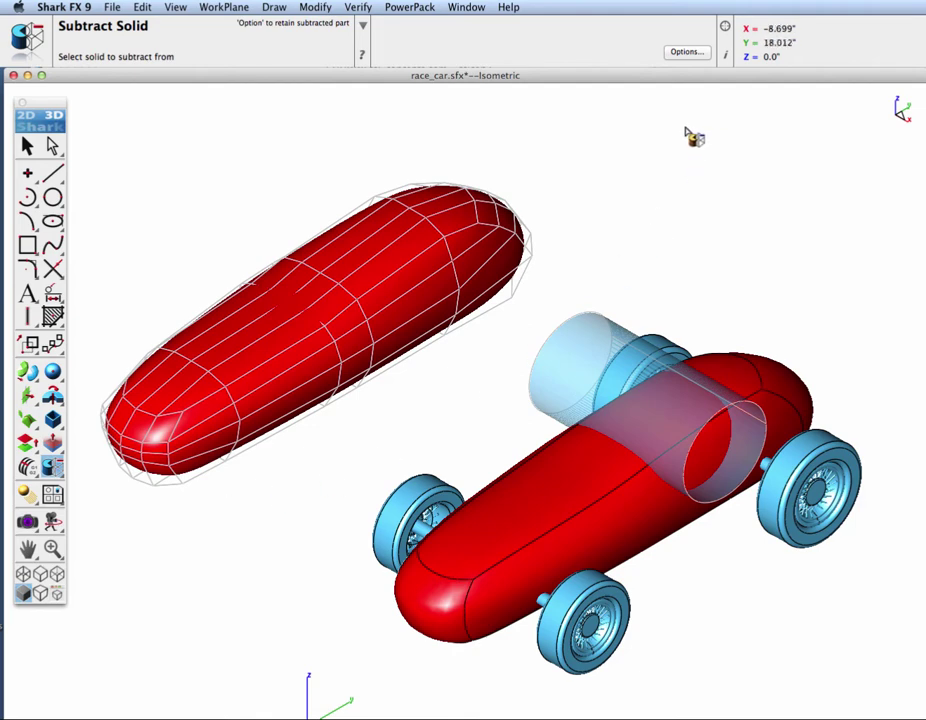
left_click(686, 53)
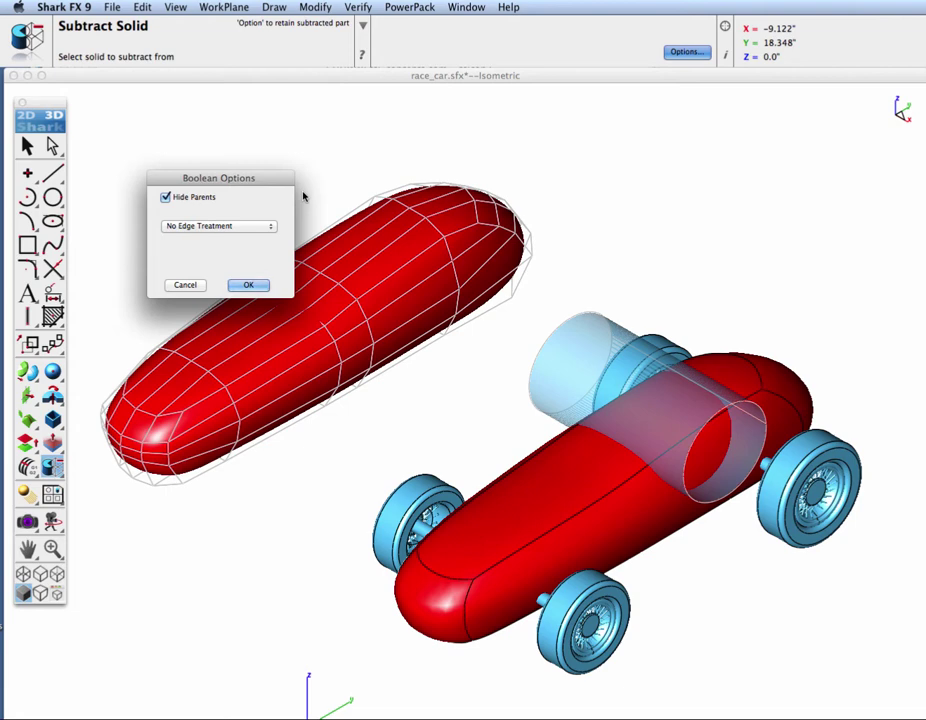
left_click(227, 229)
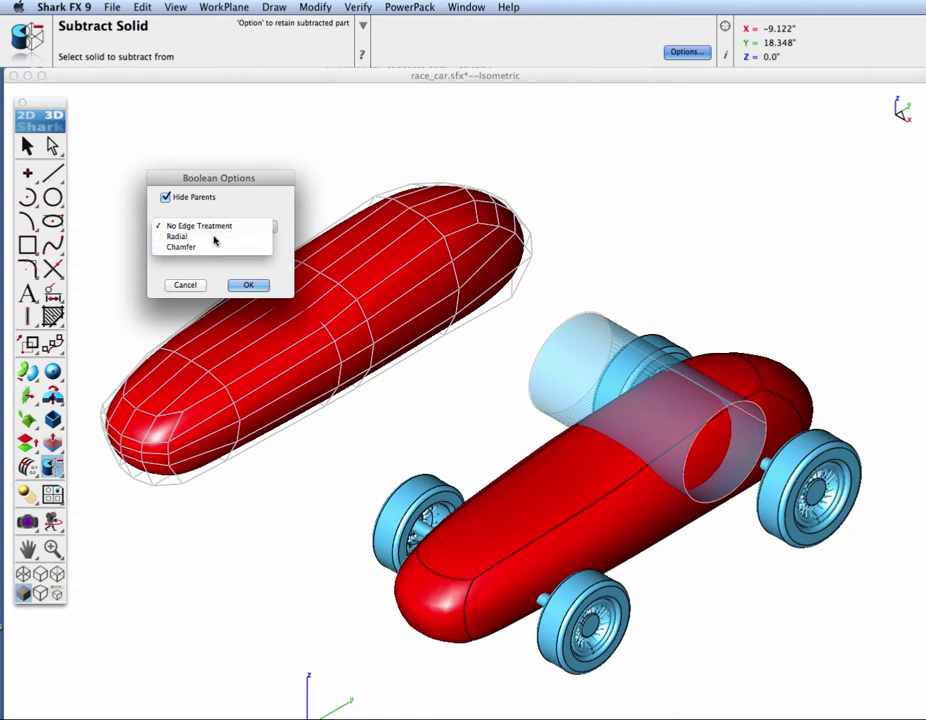
left_click(214, 237)
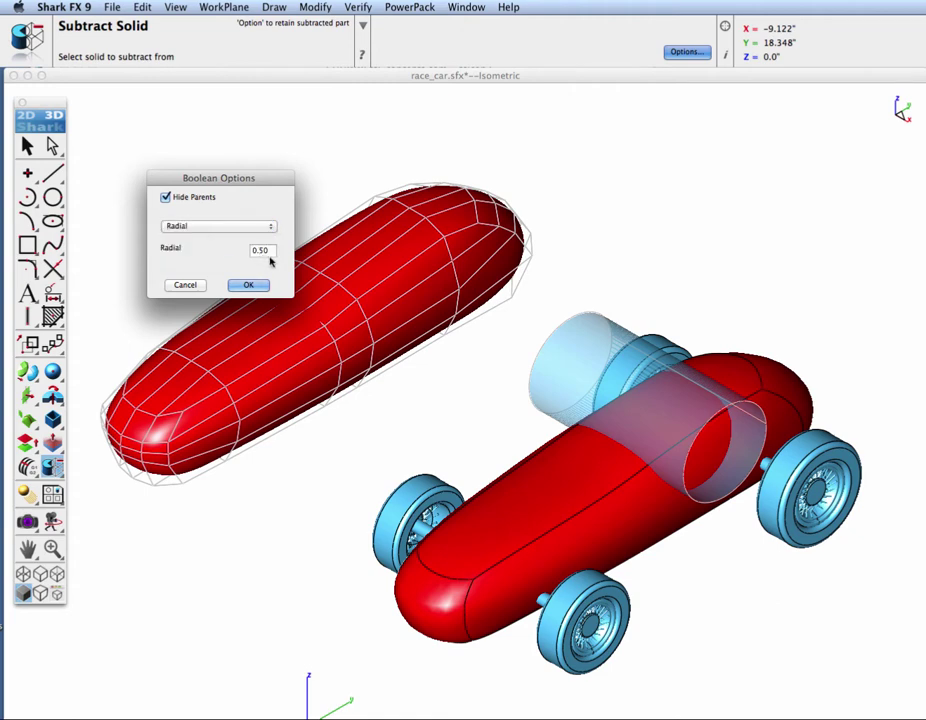
left_click(265, 252)
left_click(249, 287)
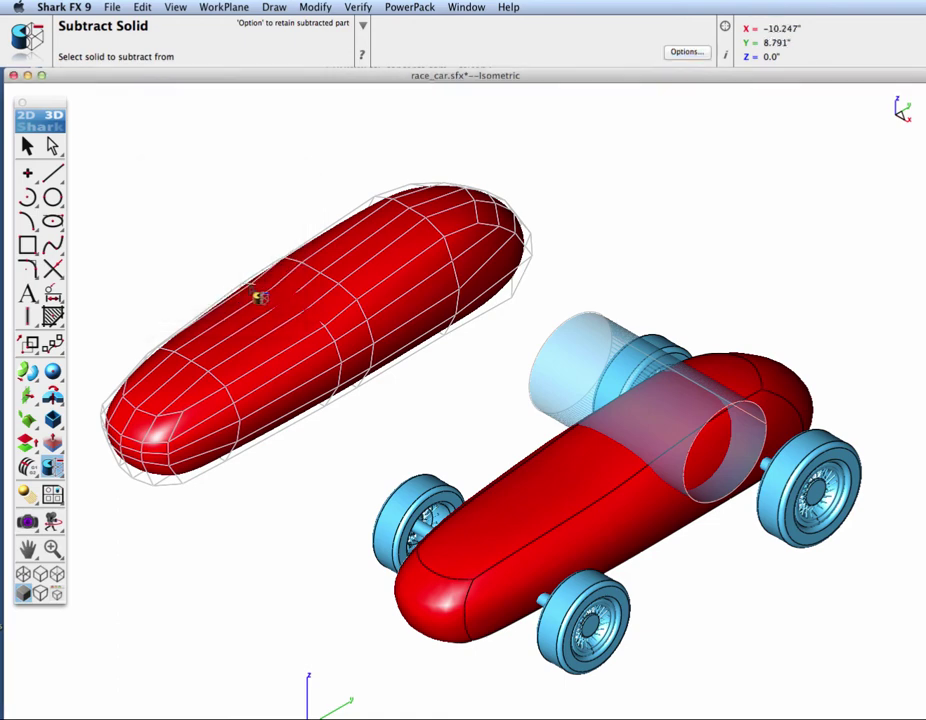
left_click(551, 478)
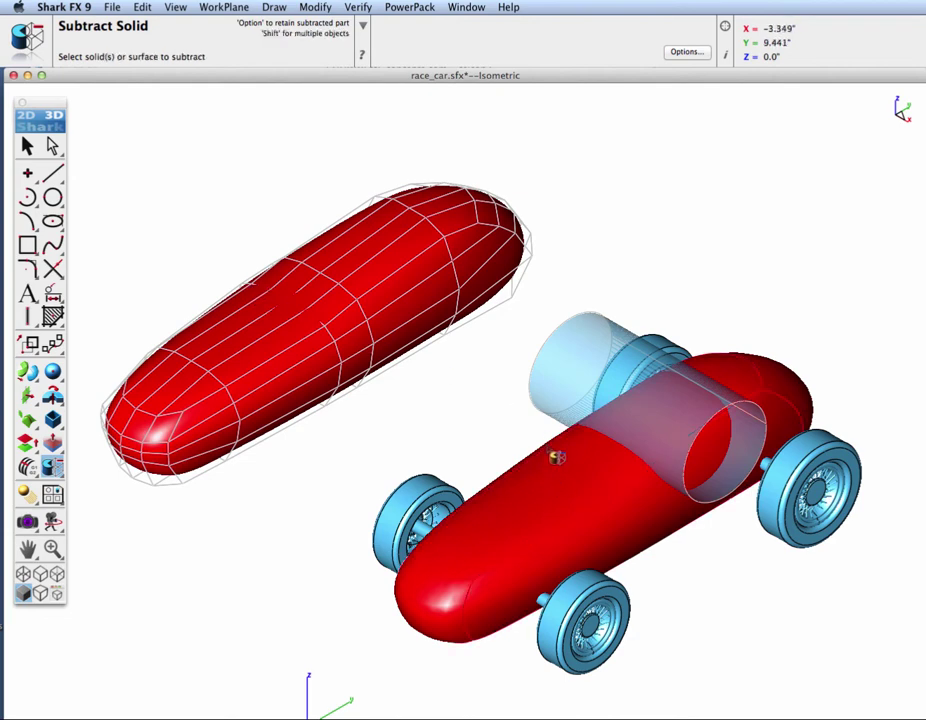
left_click(572, 368)
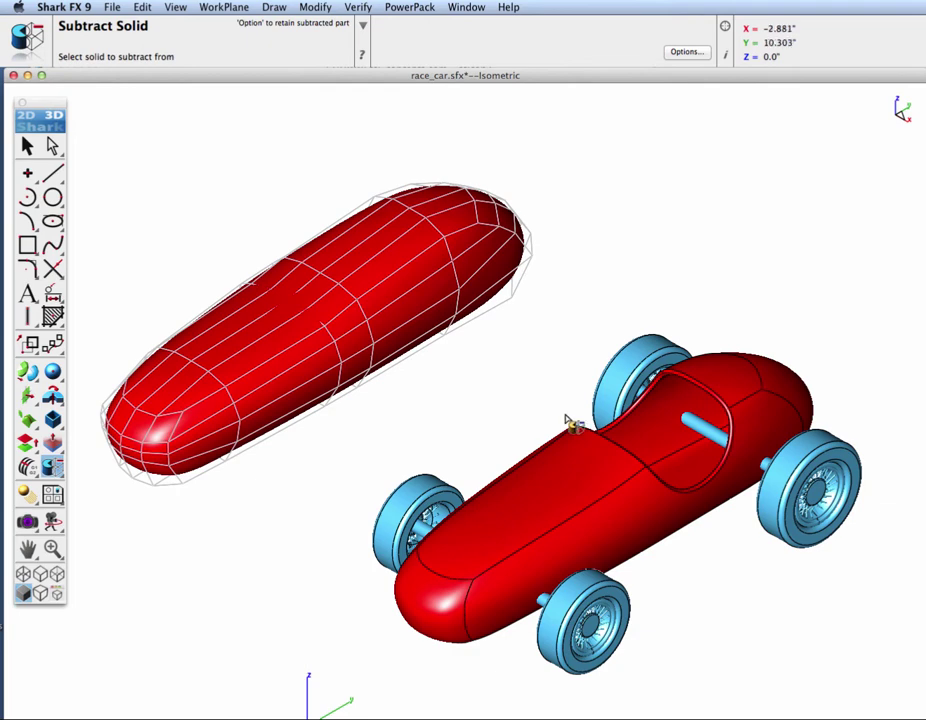
Step: Subtract the wheel axles from the body using a 0.025 Radial edge treatment with Hide Parents off
scroll(714, 452, "up", 3)
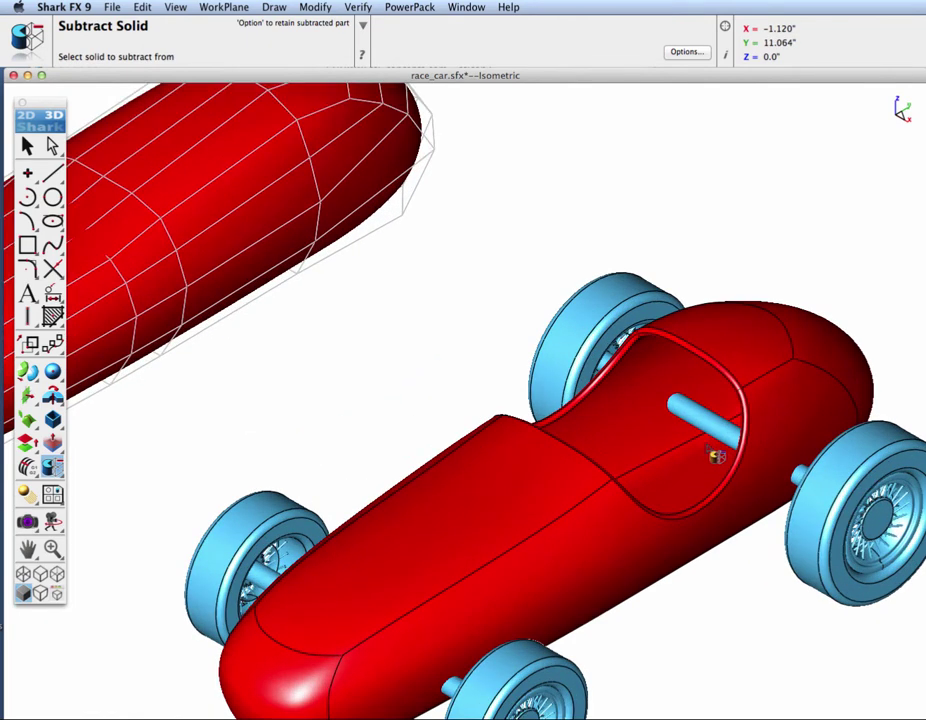
scroll(714, 455, "up", 3)
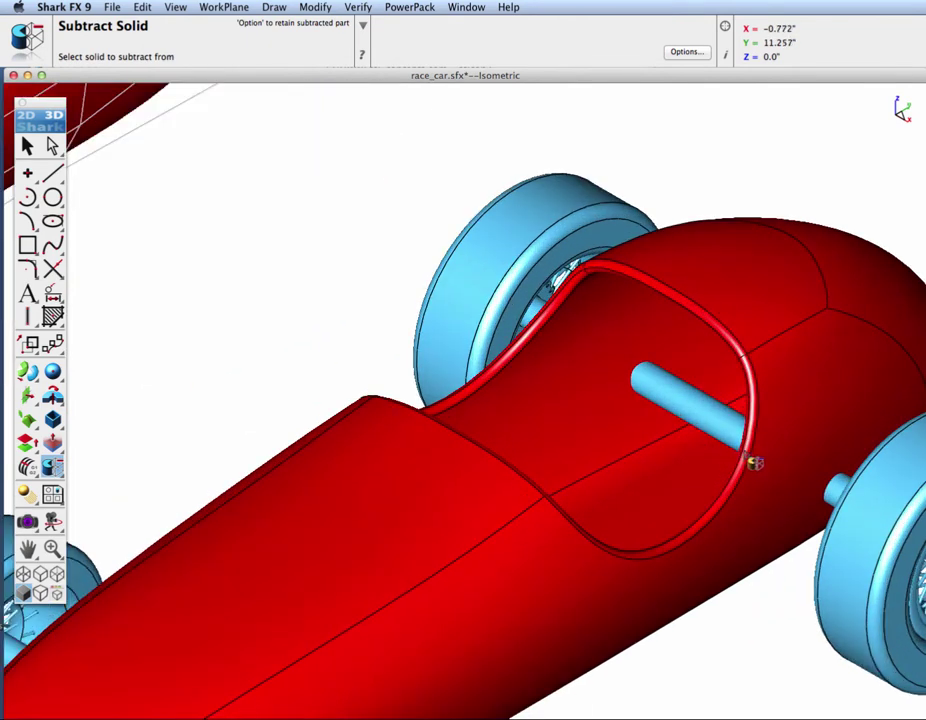
scroll(752, 459, "down", 5)
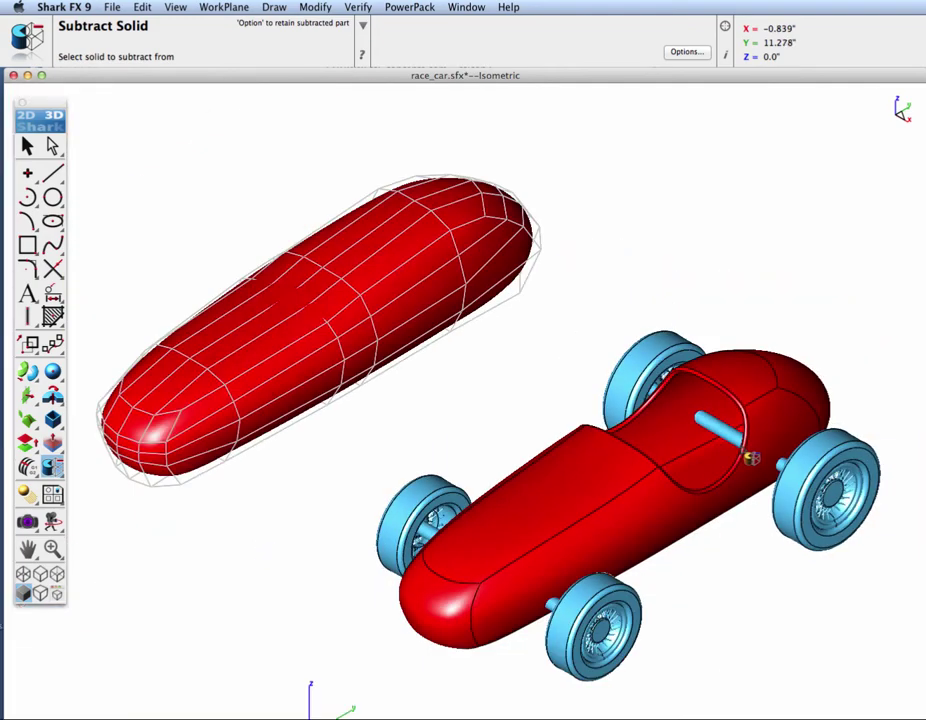
middle_click_drag(493, 583, 555, 584)
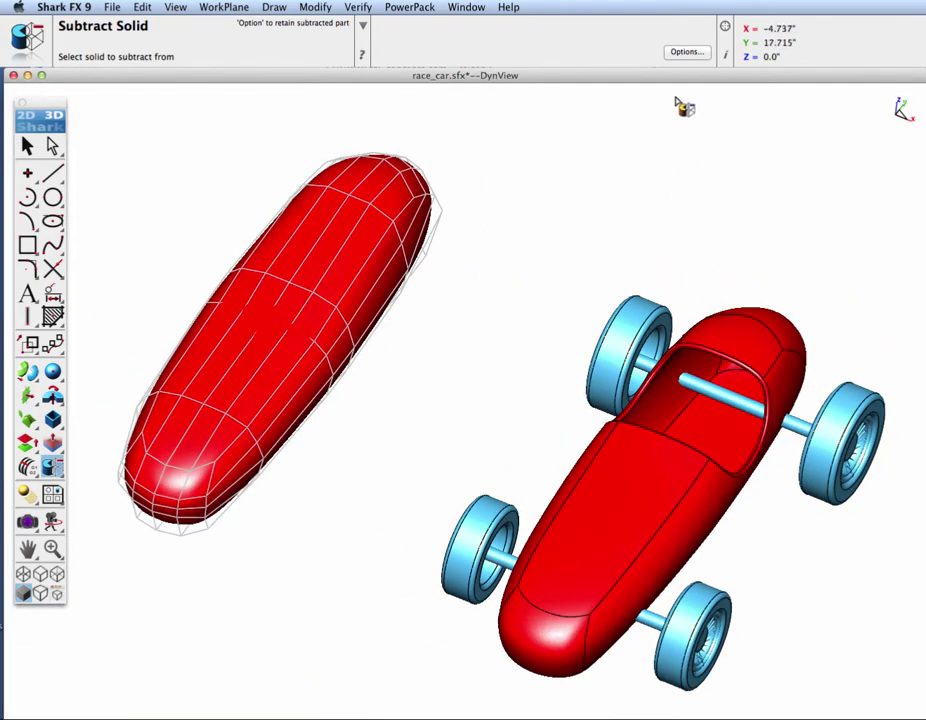
left_click(687, 53)
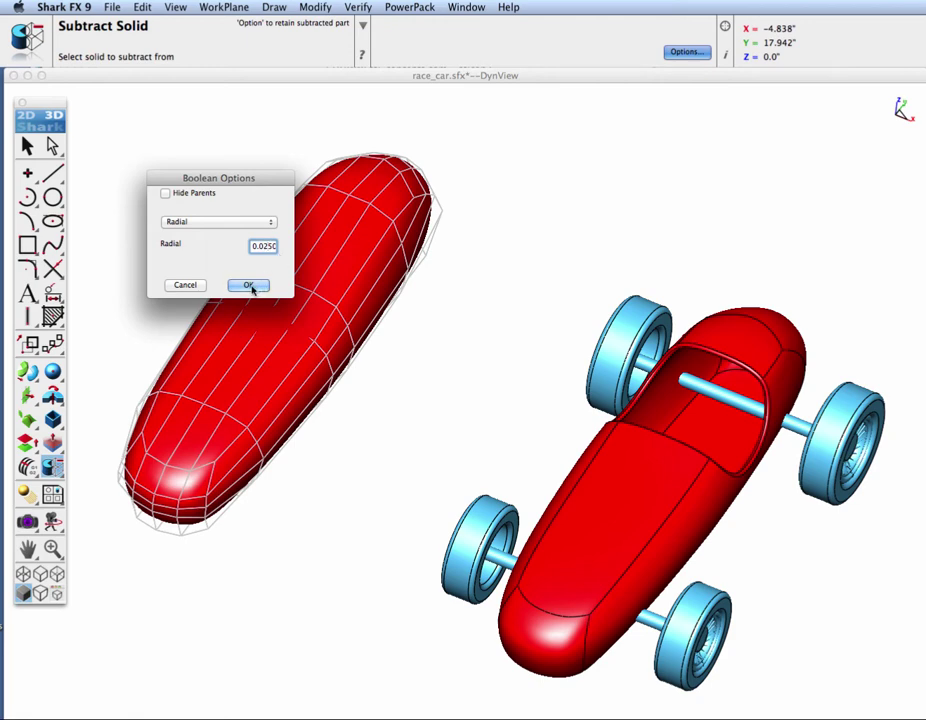
left_click(249, 286)
left_click(706, 434)
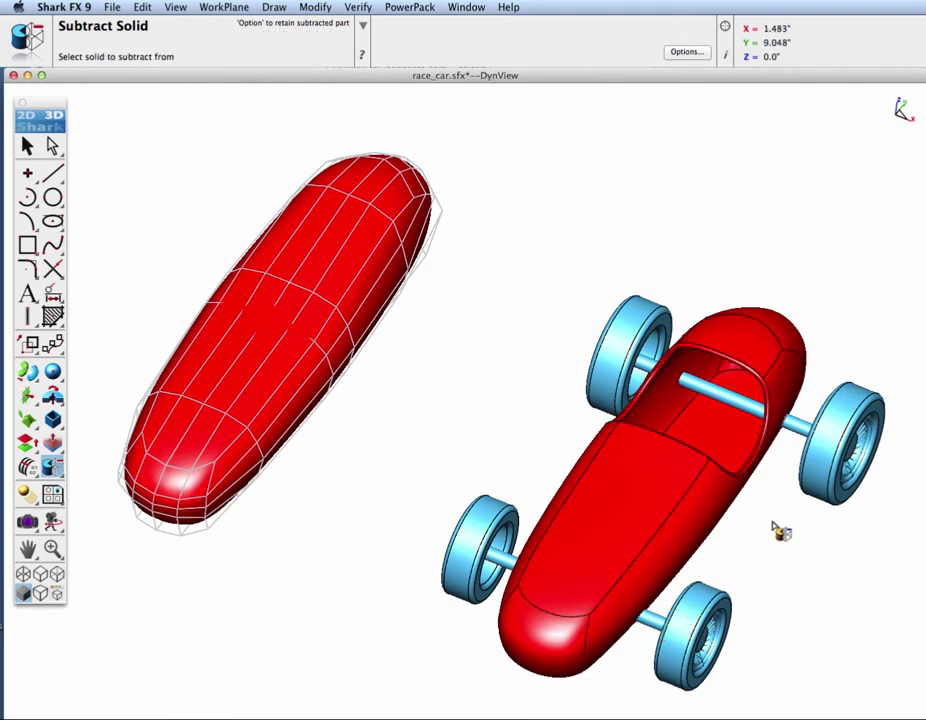
middle_click_drag(767, 525, 746, 502)
scroll(798, 403, "up", 8)
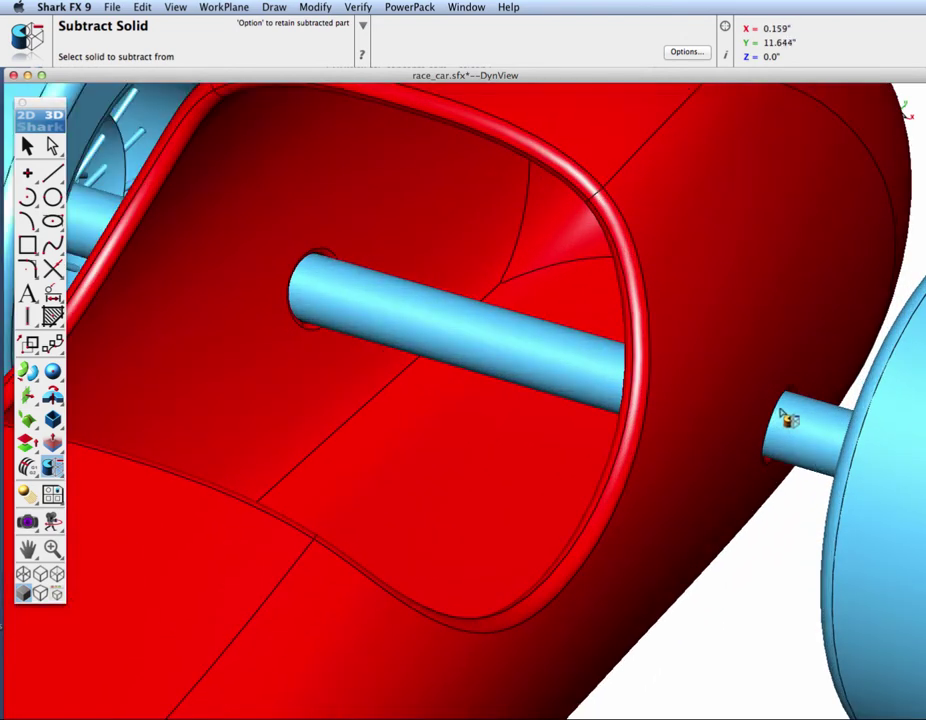
scroll(785, 420, "down", 6)
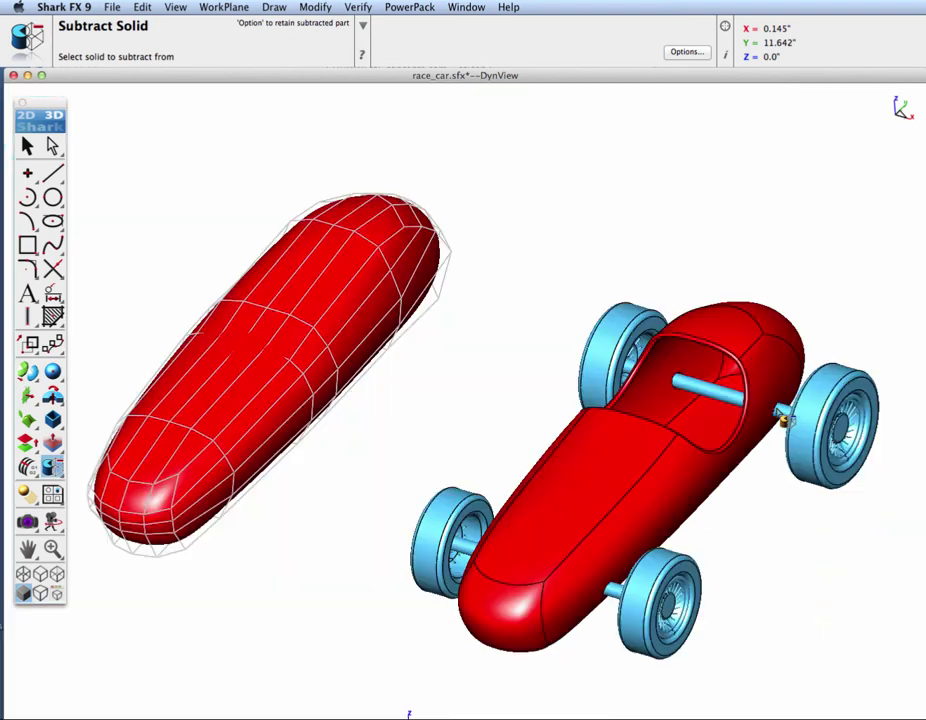
key("Escape")
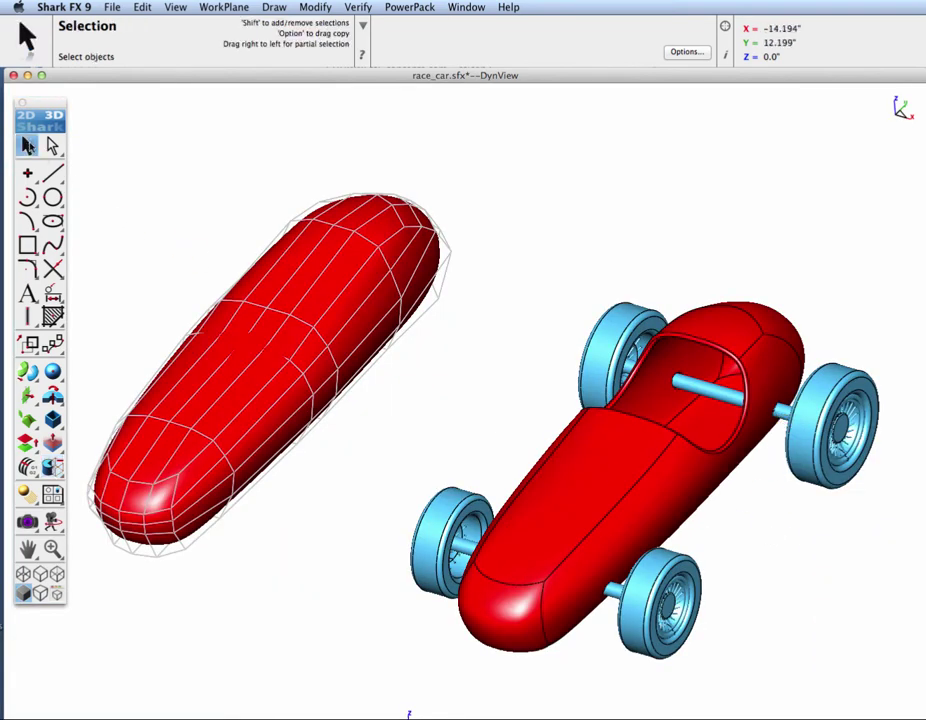
Step: Examine the body part's feature history, including the source mesh under its SubD solid feature
left_click_drag(925, 130, 808, 130)
left_click(552, 456)
left_click(553, 456)
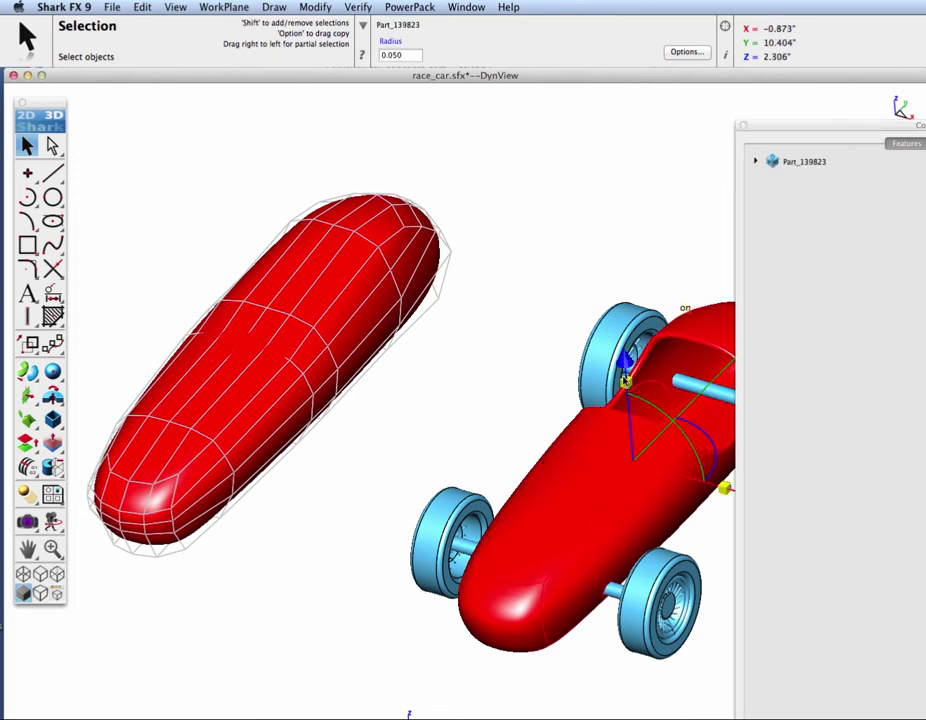
left_click(757, 163)
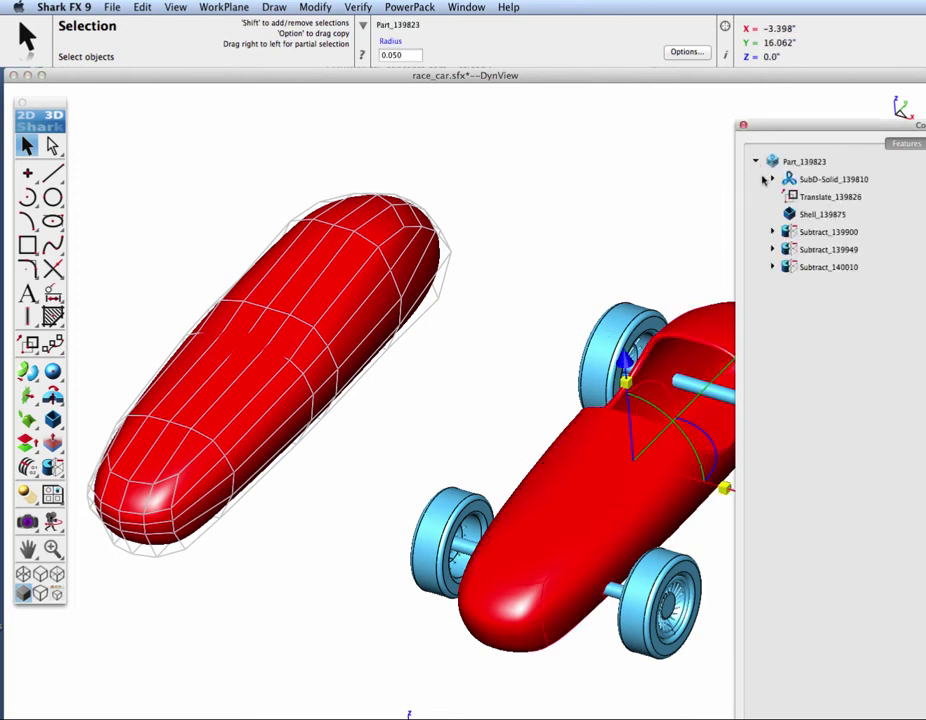
left_click(772, 179)
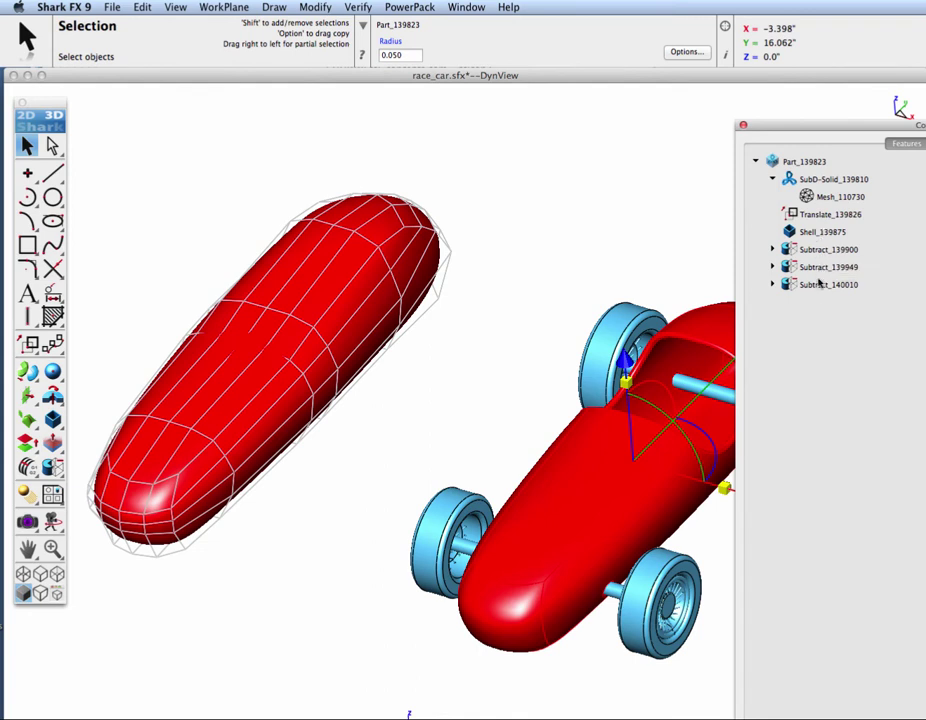
left_click(743, 125)
left_click(564, 321)
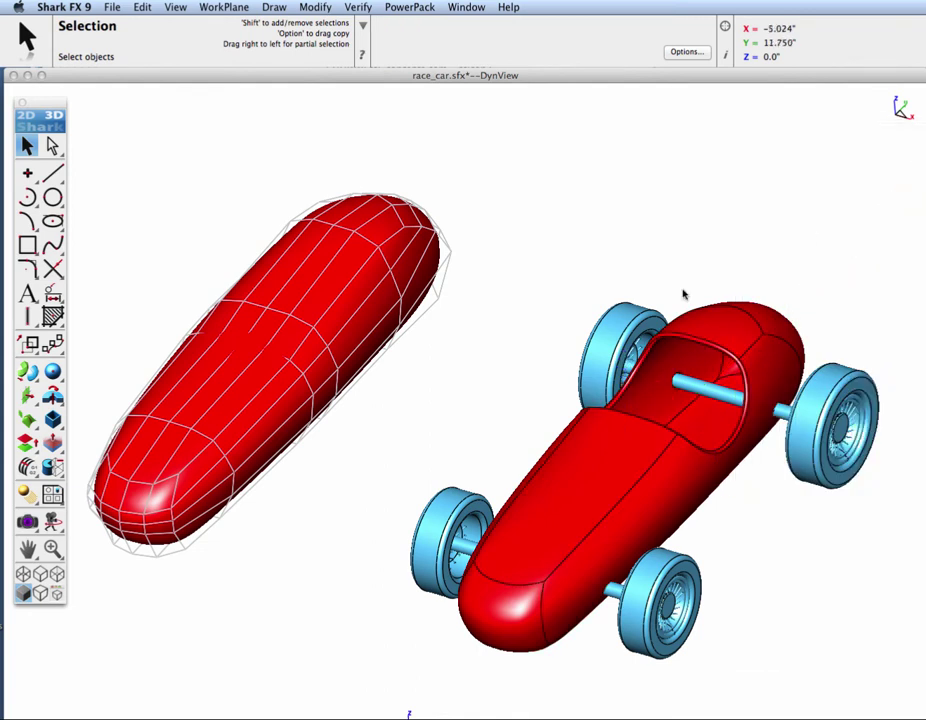
middle_click_drag(597, 489, 700, 615)
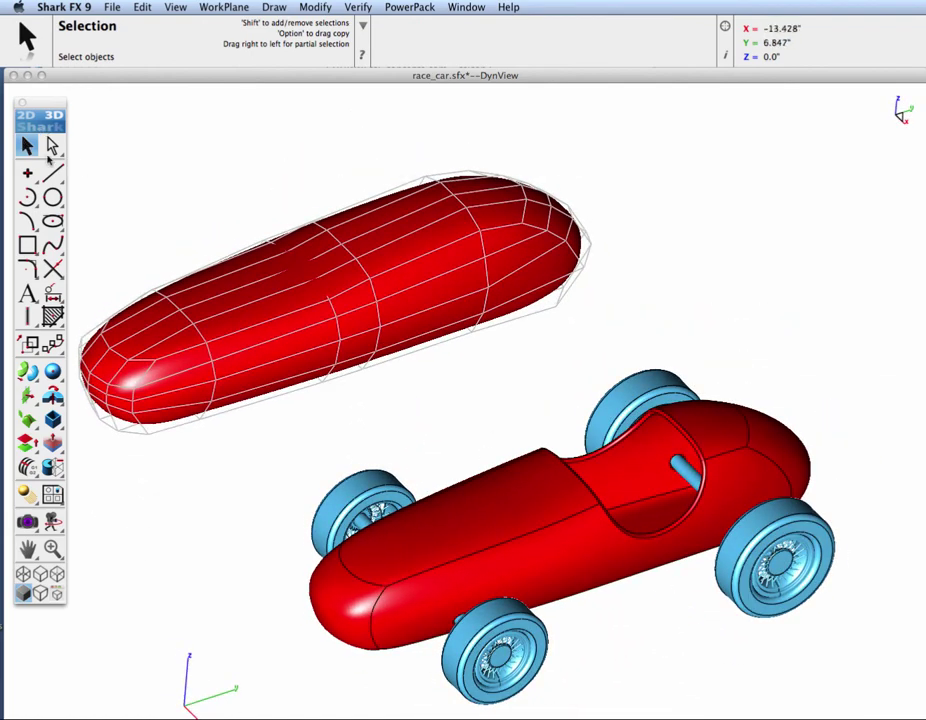
Step: Move the rear axle with its wheels about 0.392 toward the tail along the Y axis
middle_click_drag(492, 479, 781, 455)
left_click(785, 350)
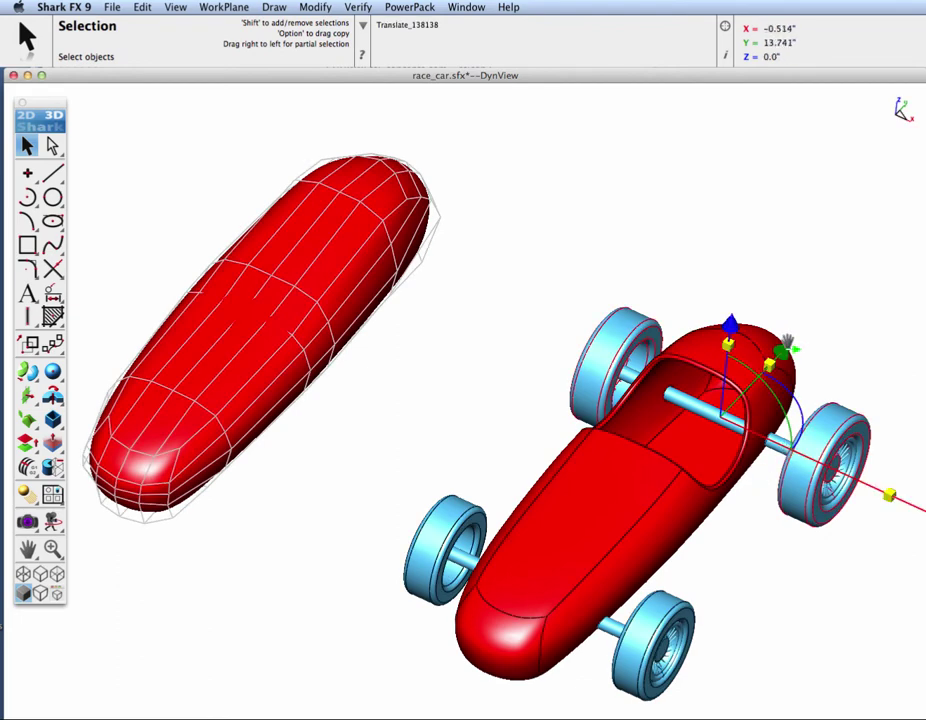
left_click_drag(793, 342, 803, 332)
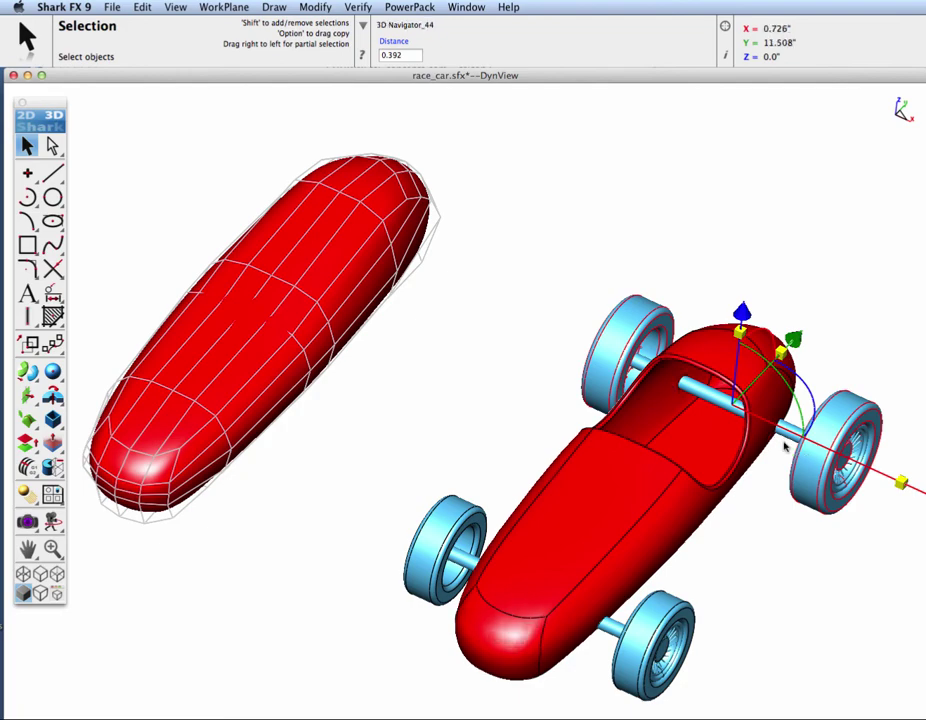
scroll(790, 465, "up", 5)
middle_click_drag(776, 449, 740, 420)
scroll(750, 421, "up", 2)
scroll(750, 421, "up", 2)
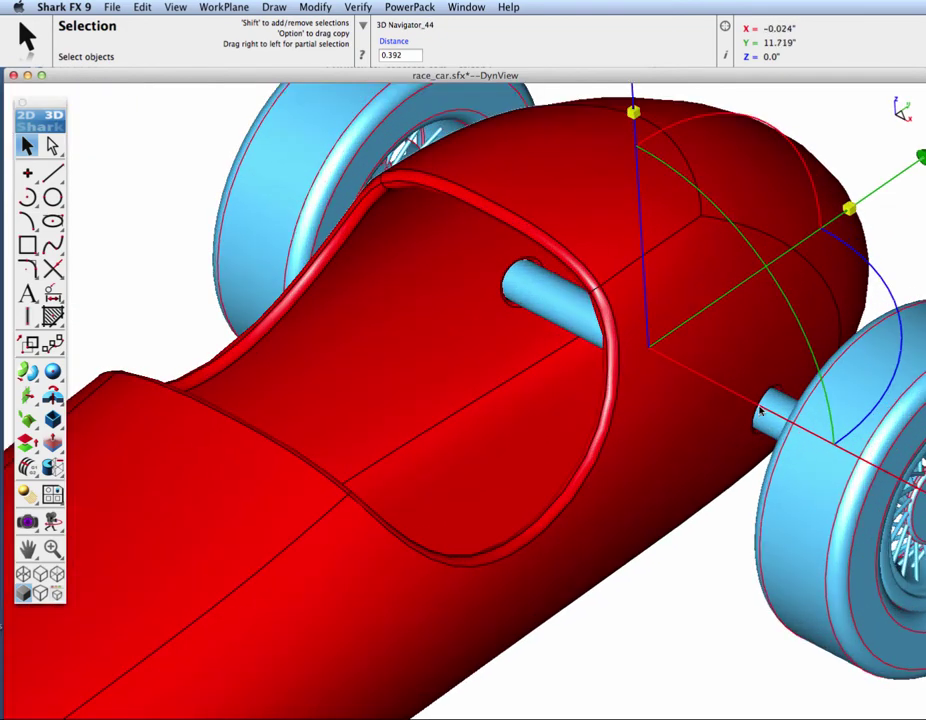
key("Escape")
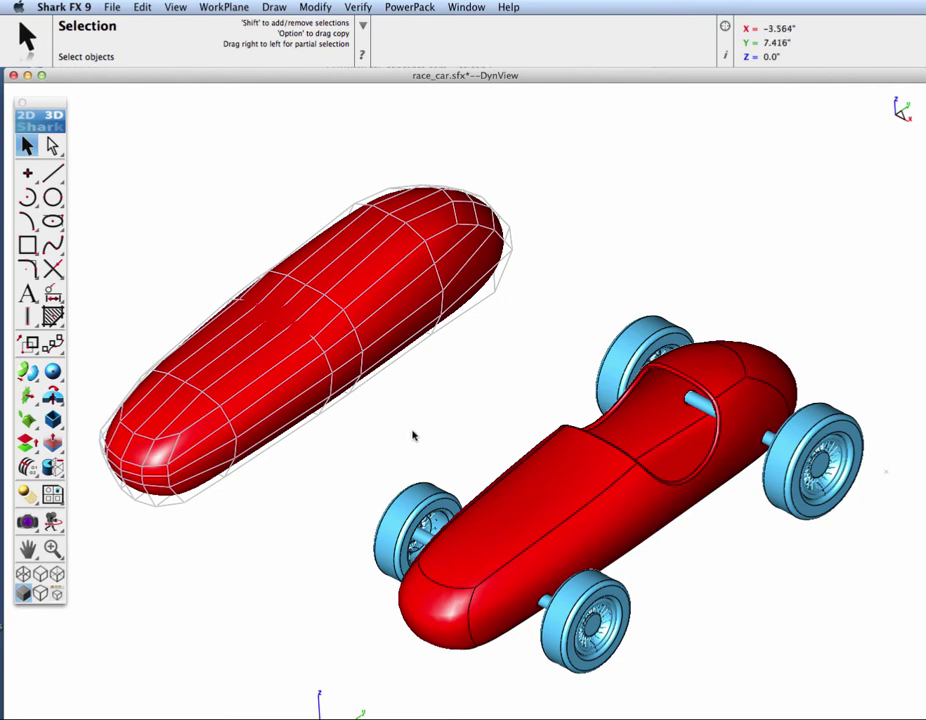
Step: Move the source mesh's nose vertices about 0.442 forward along the Y axis to lengthen the nose
middle_click_drag(612, 614, 460, 622)
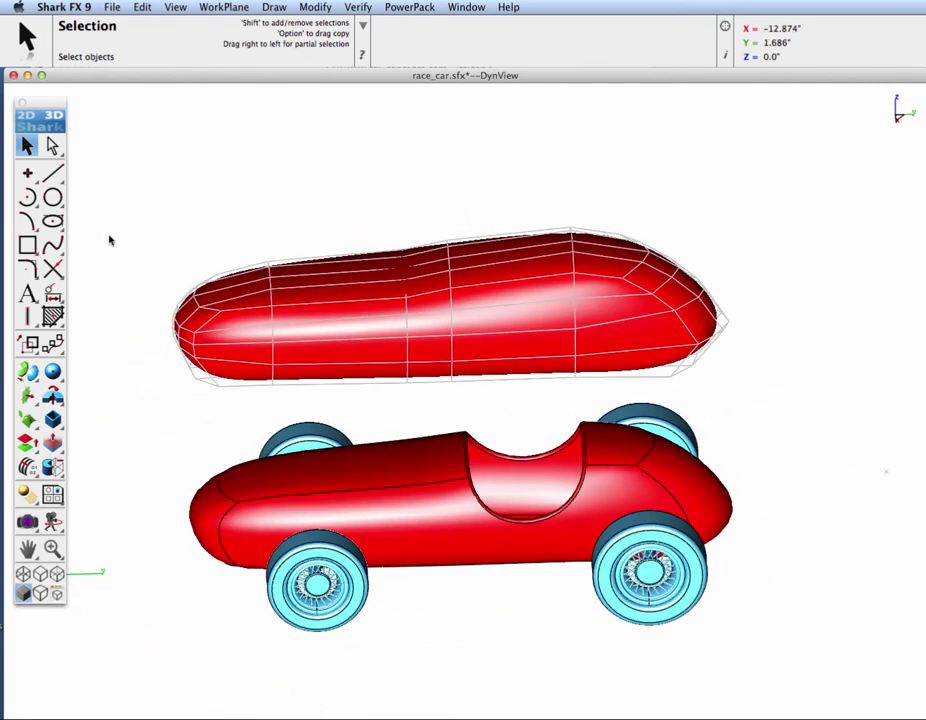
left_click_drag(147, 221, 244, 402)
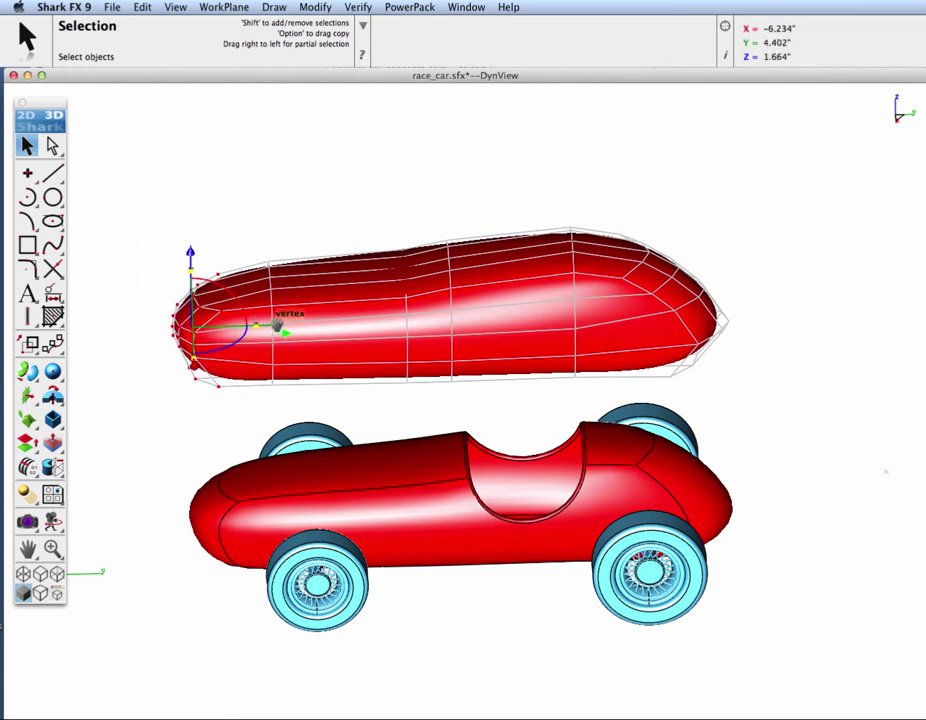
left_click_drag(281, 327, 250, 327)
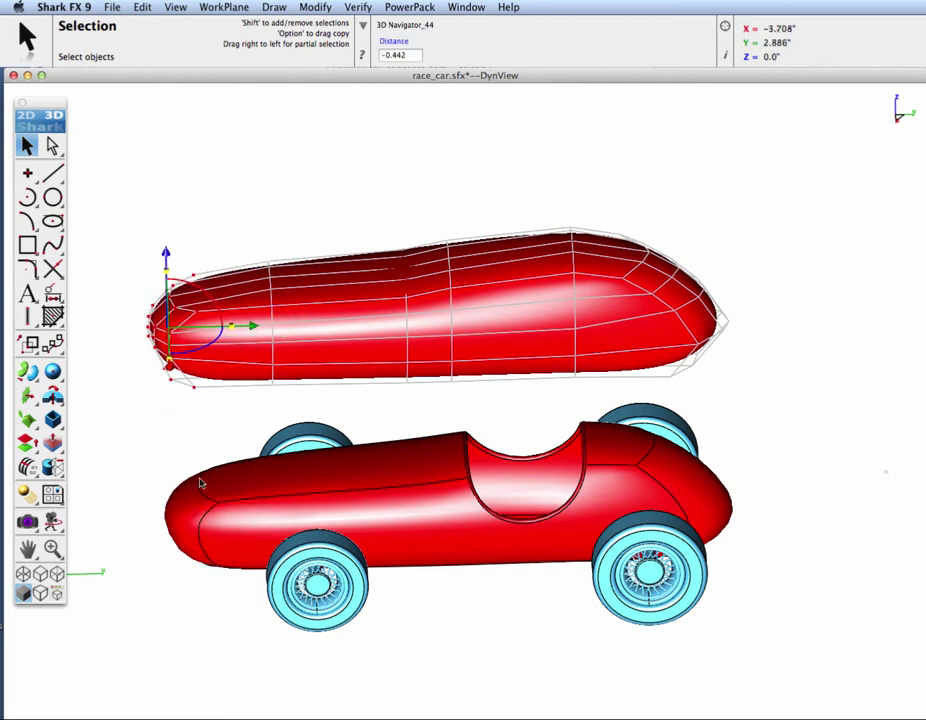
Step: Scale the selected nose vertices to about 0.767 along the X axis to narrow the nose, and deselect them
middle_click_drag(384, 491, 475, 479)
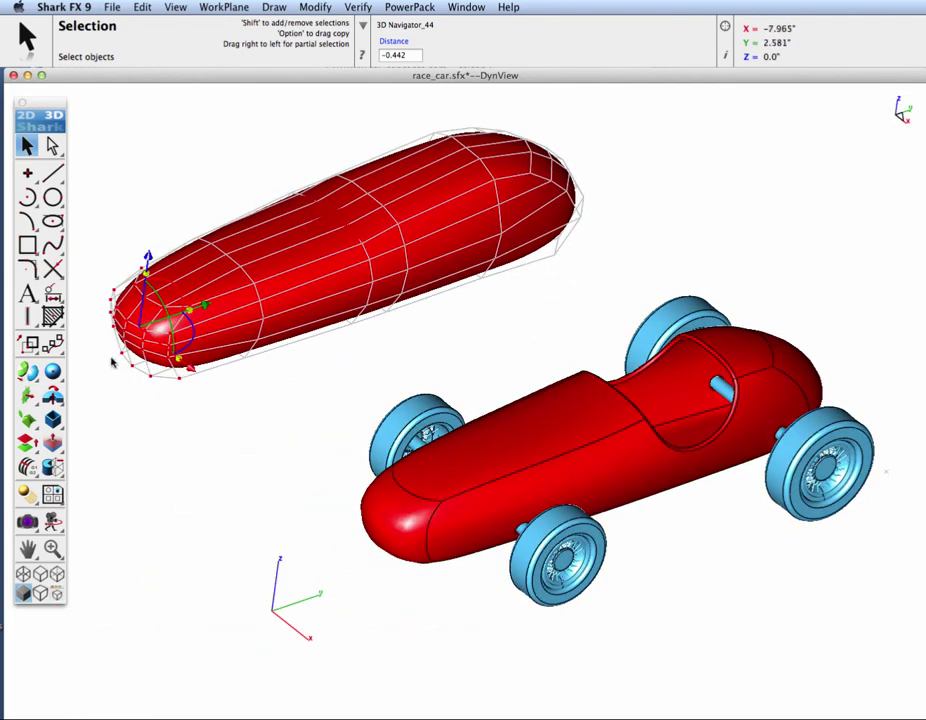
middle_click_drag(151, 407, 208, 450)
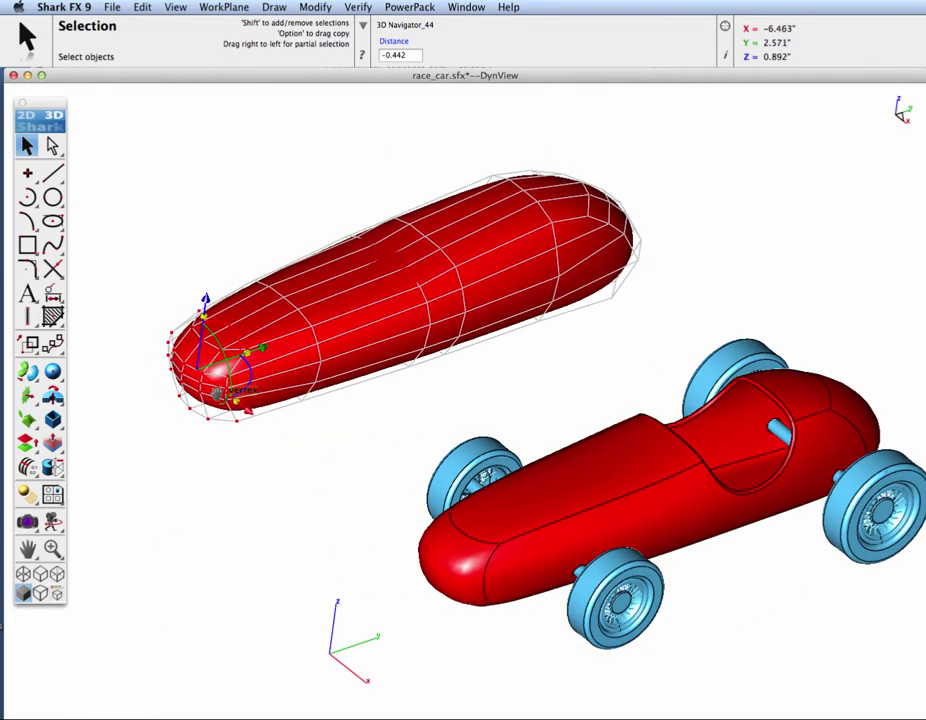
left_click_drag(236, 406, 229, 398)
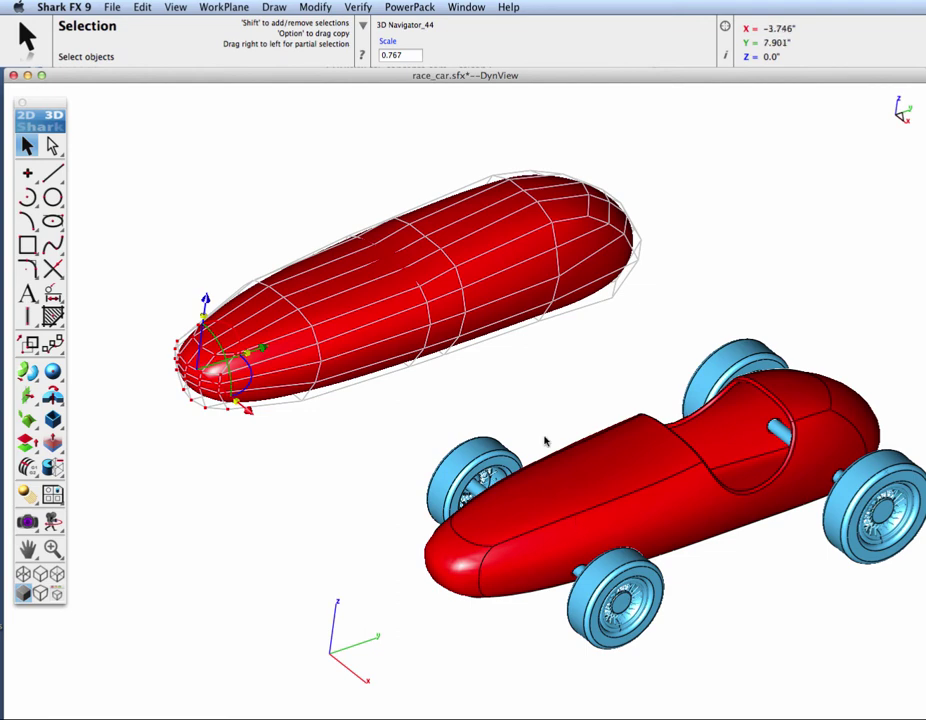
left_click(560, 381)
Step: Deep-select the upper faces at the rear of the source mesh and raise them about 0.472
middle_click_drag(593, 367, 576, 388)
middle_click_drag(556, 330, 515, 384)
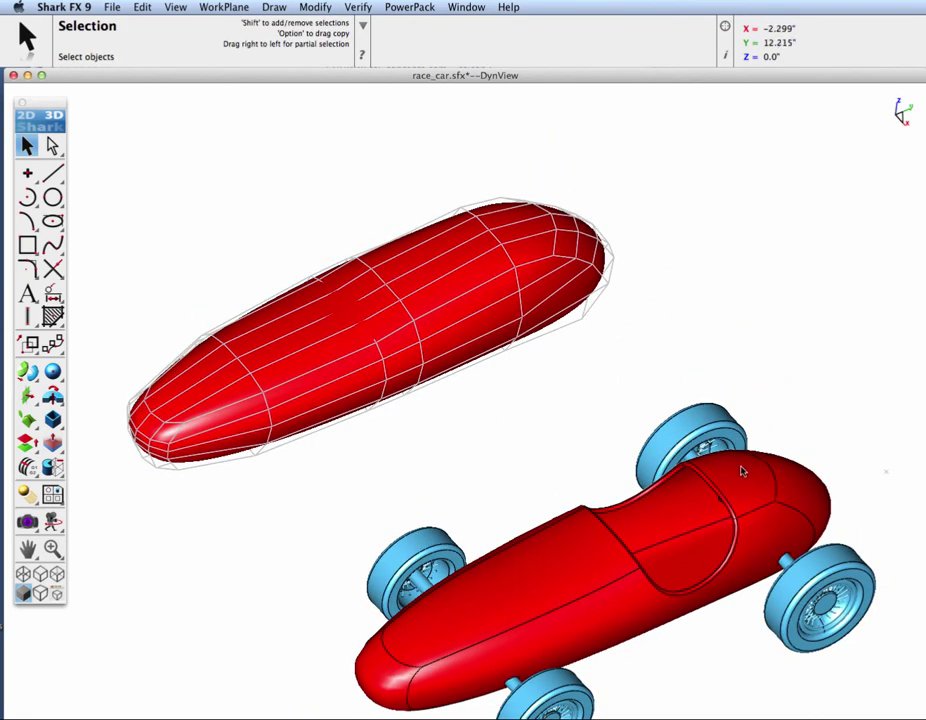
middle_click_drag(600, 378, 593, 397)
left_click(53, 146)
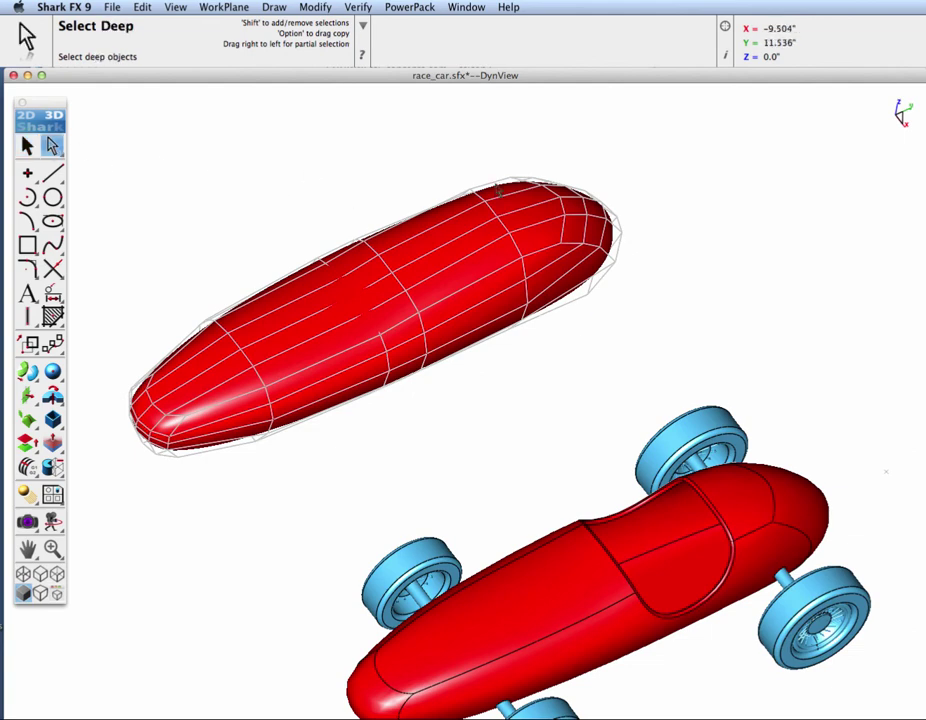
left_click(497, 197)
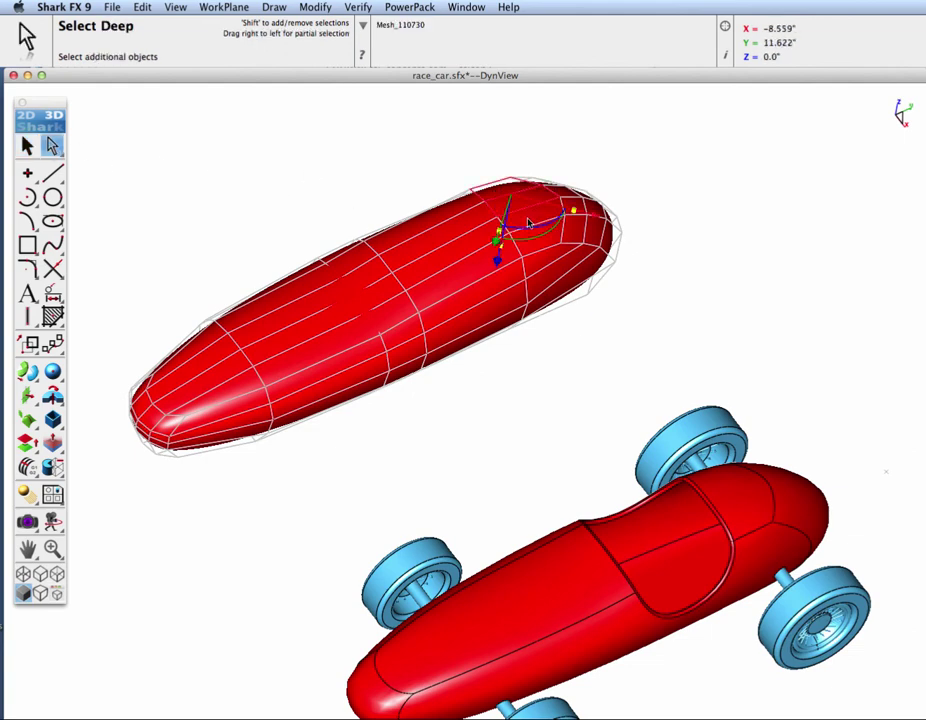
scroll(532, 240, "up", 5)
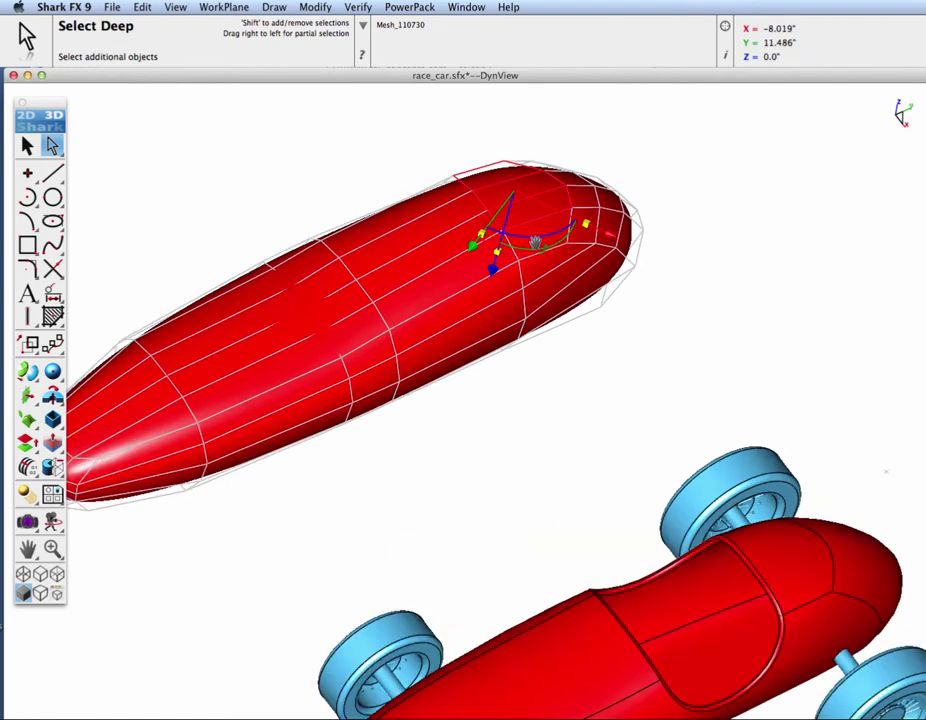
left_click(523, 265)
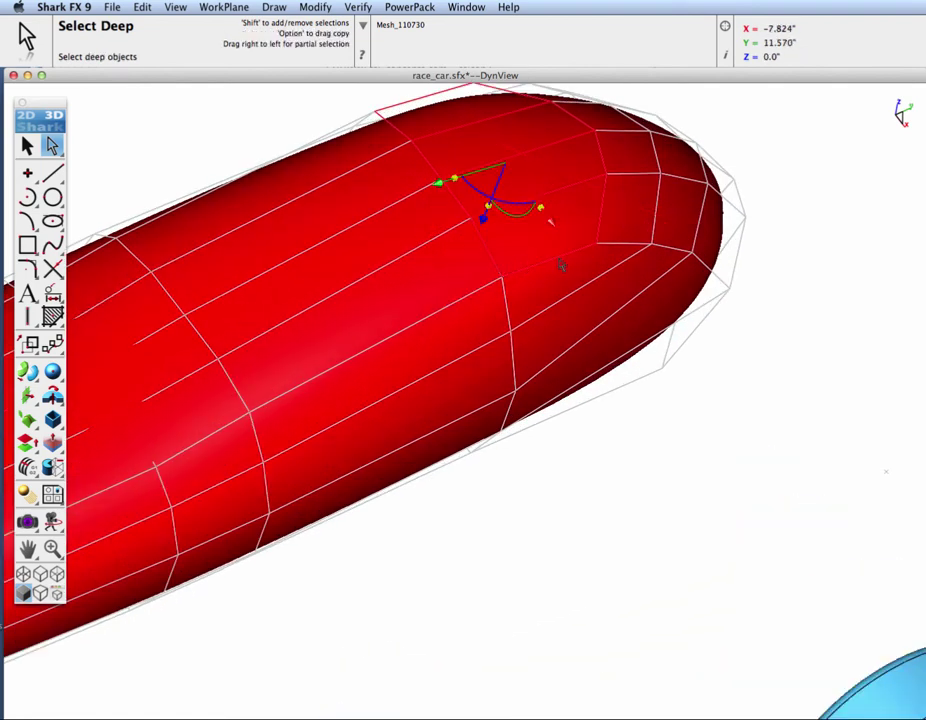
scroll(565, 263, "down", 5)
middle_click_drag(579, 302, 493, 212)
scroll(493, 212, "up", 3)
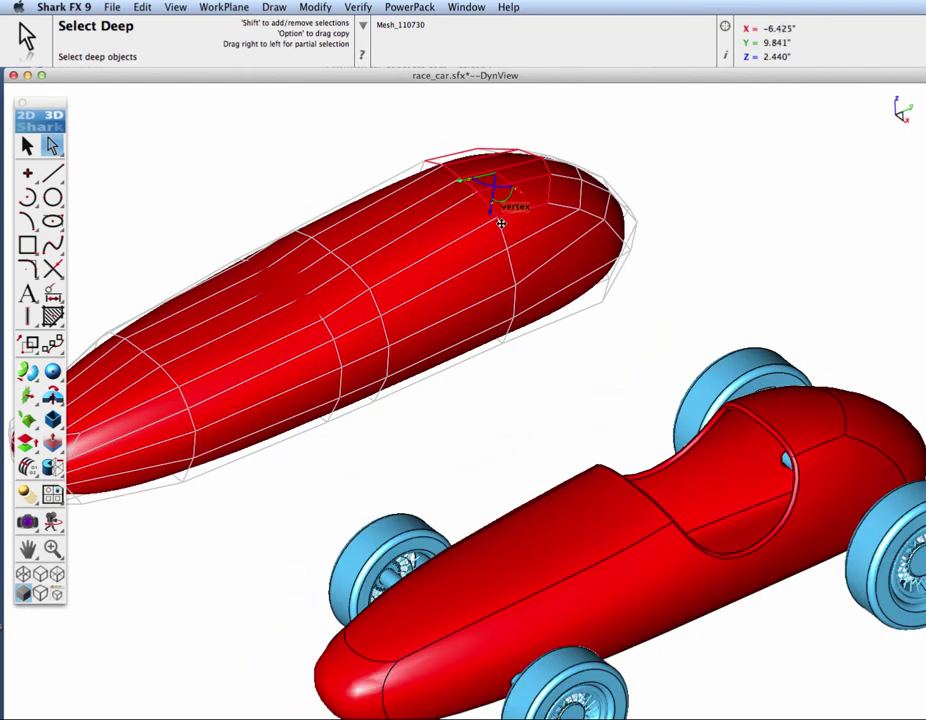
left_click_drag(490, 215, 497, 187)
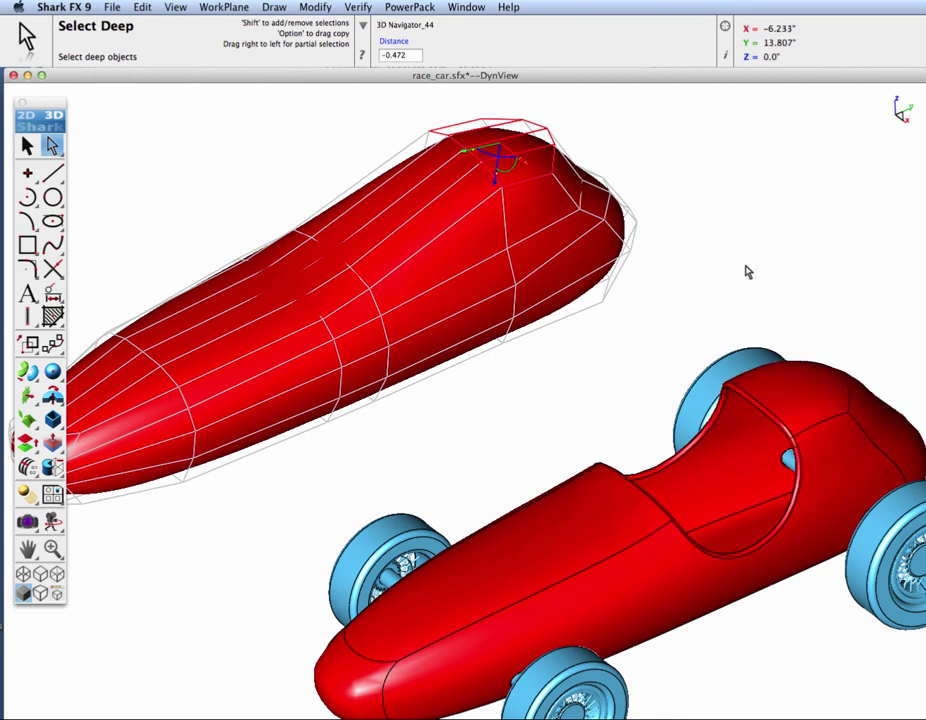
left_click(751, 302)
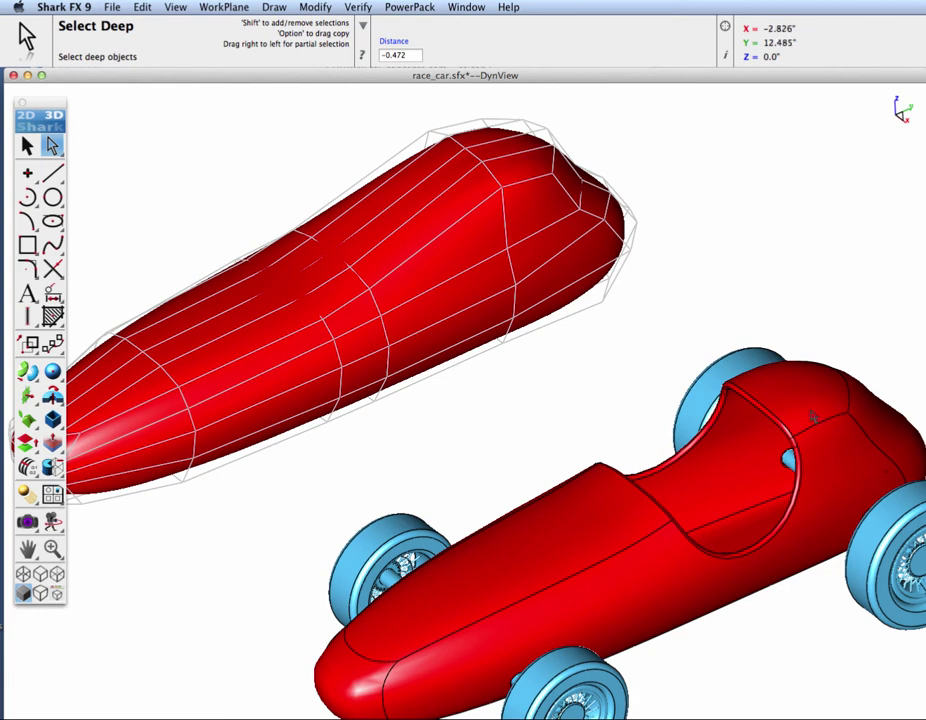
Step: Show the model from the top, select the source mesh's rear half and inspect its gripper properties
key("super+1")
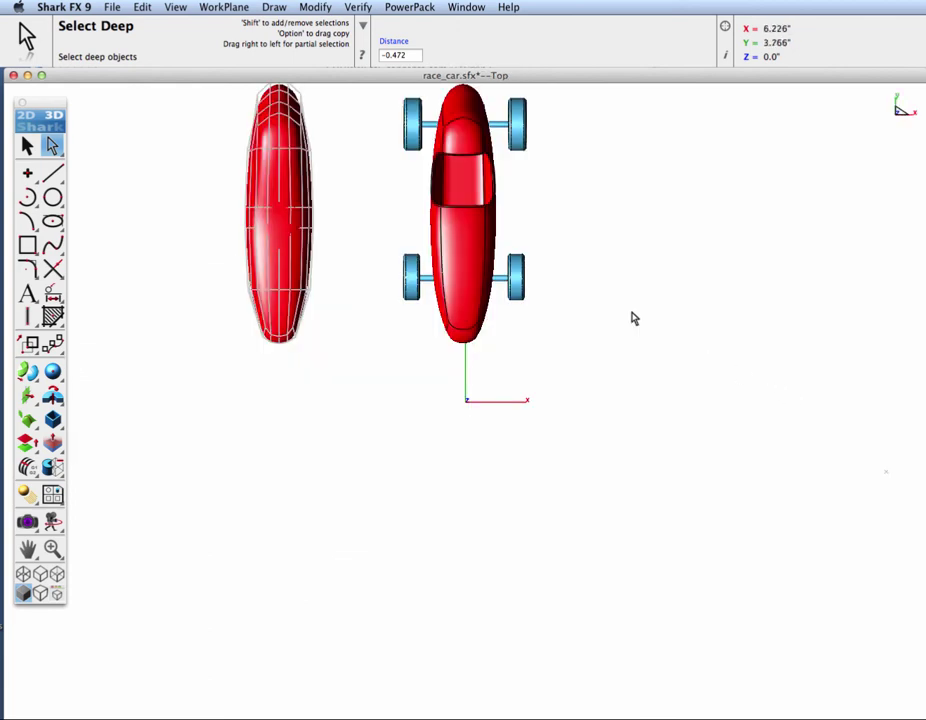
middle_click_drag(629, 262, 725, 417)
left_click_drag(725, 416, 721, 426)
scroll(460, 322, "up", 3)
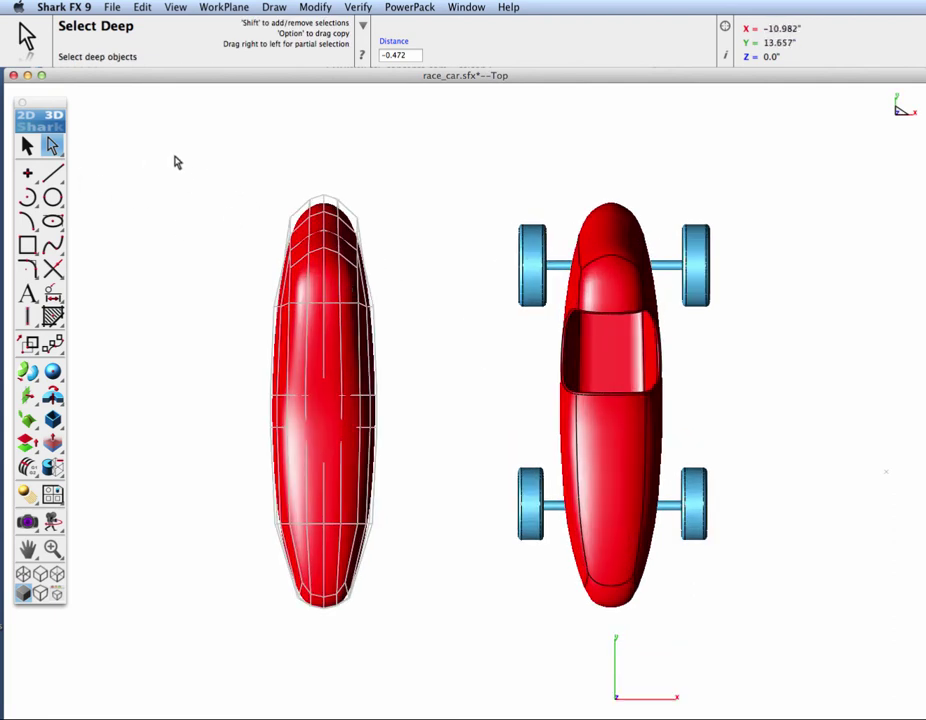
left_click_drag(178, 149, 417, 407)
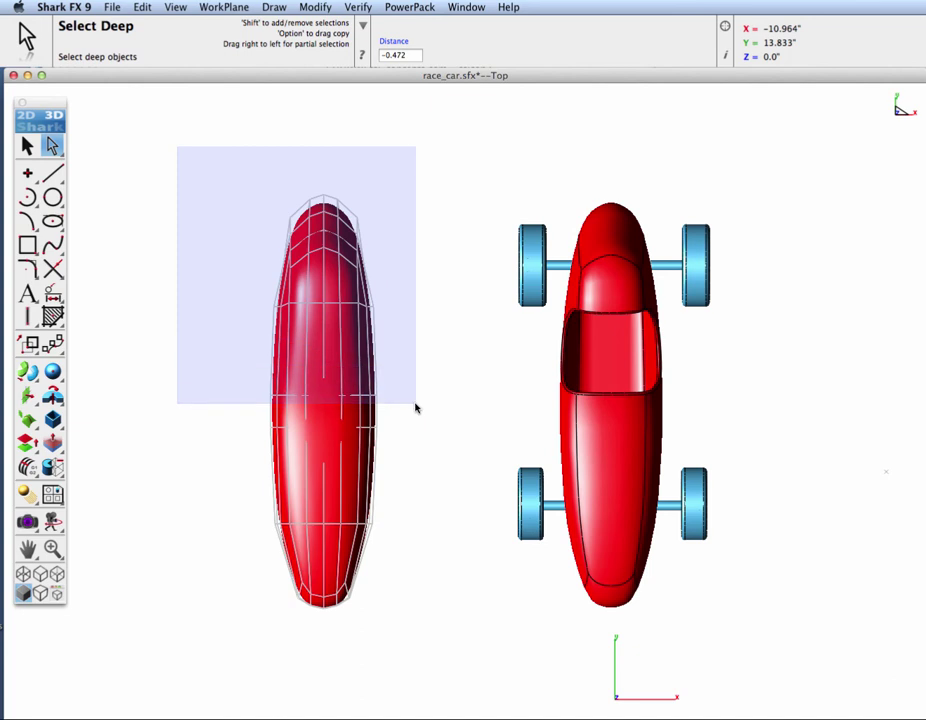
left_click_drag(417, 407, 416, 407)
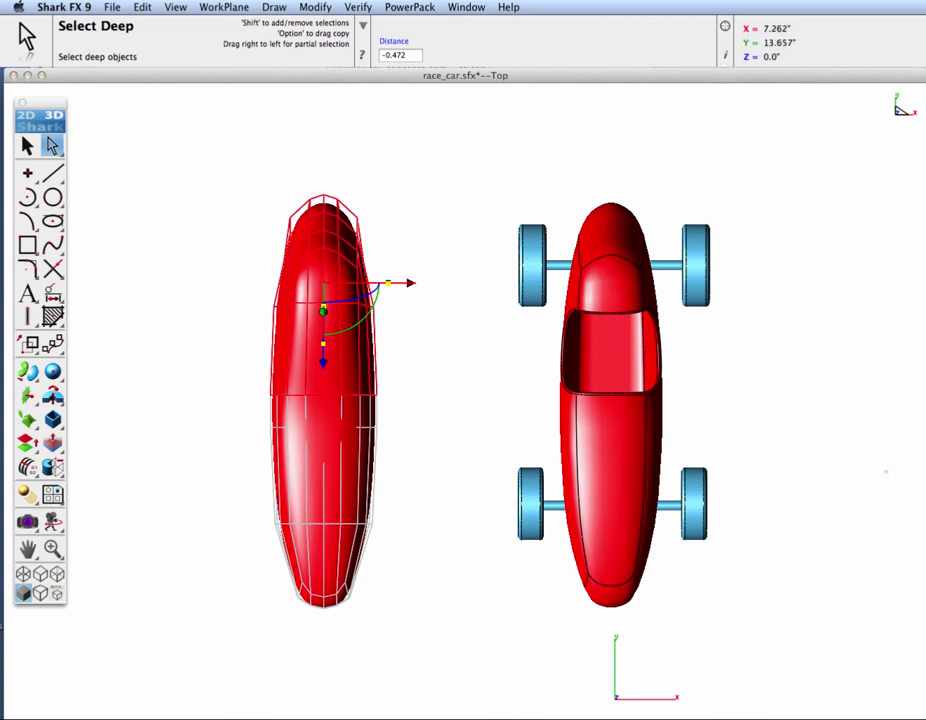
key("super+i")
left_click(872, 214)
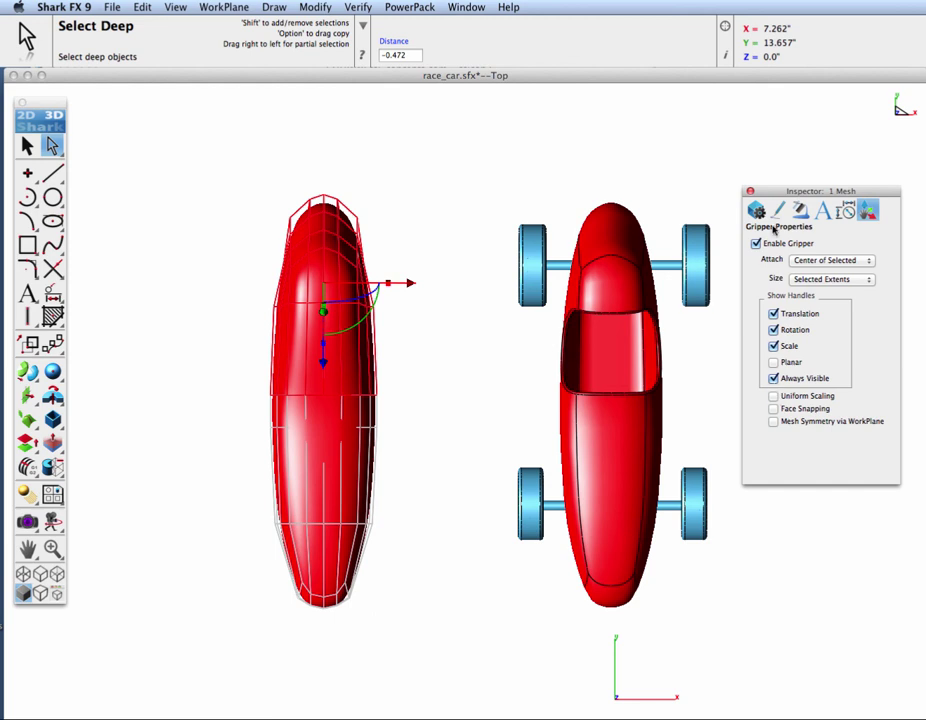
left_click_drag(776, 190, 925, 198)
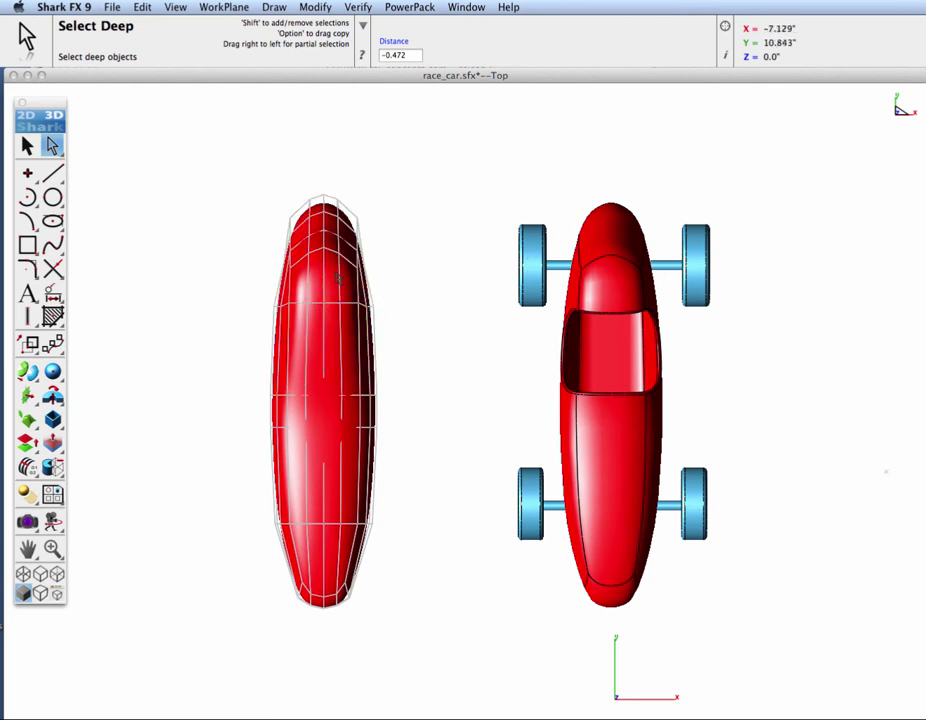
Step: Scale the rear half of the source mesh by about 1.381 along the X axis to widen the body
left_click_drag(220, 172, 427, 400)
left_click_drag(389, 283, 414, 284)
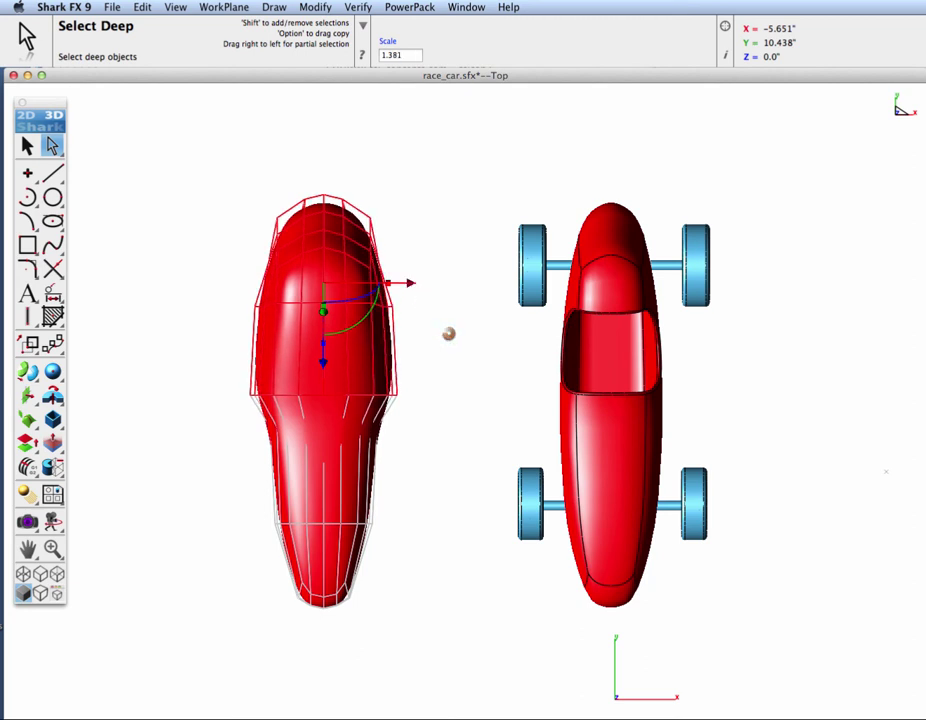
left_click(442, 330)
left_click_drag(510, 472, 480, 350)
left_click_drag(832, 394, 715, 498)
left_click_drag(301, 415, 366, 331)
left_click_drag(699, 496, 722, 524)
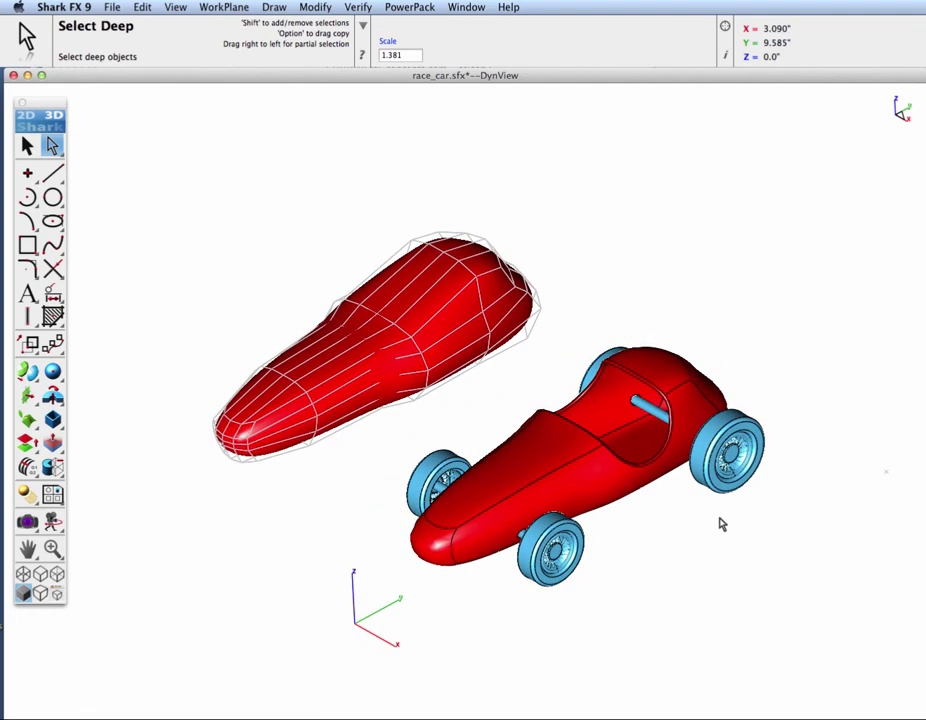